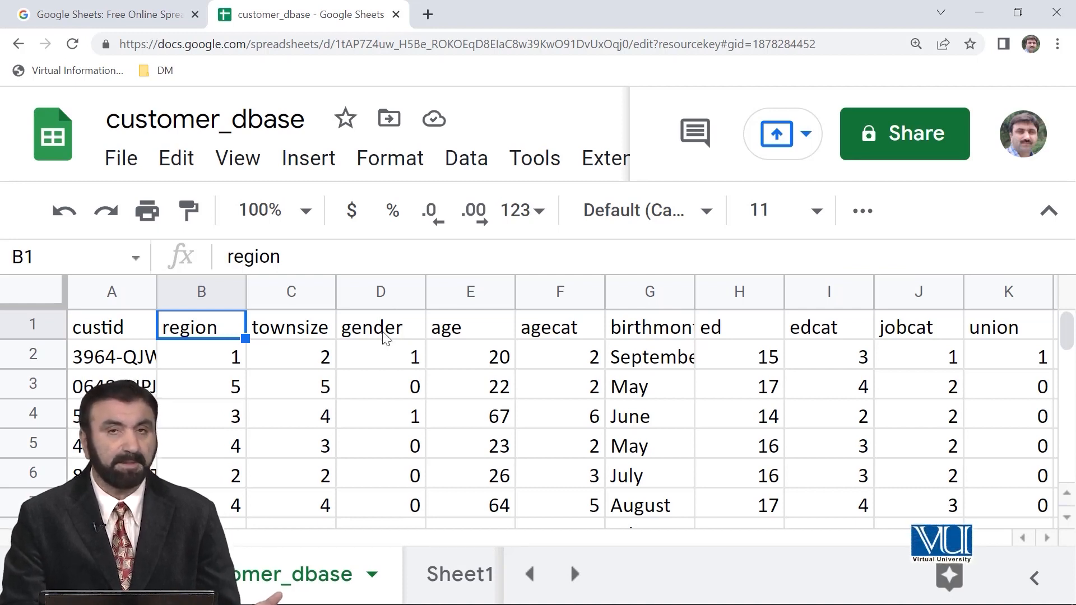
Examine the gender column's values and the first few customer records row by row.
click(369, 293)
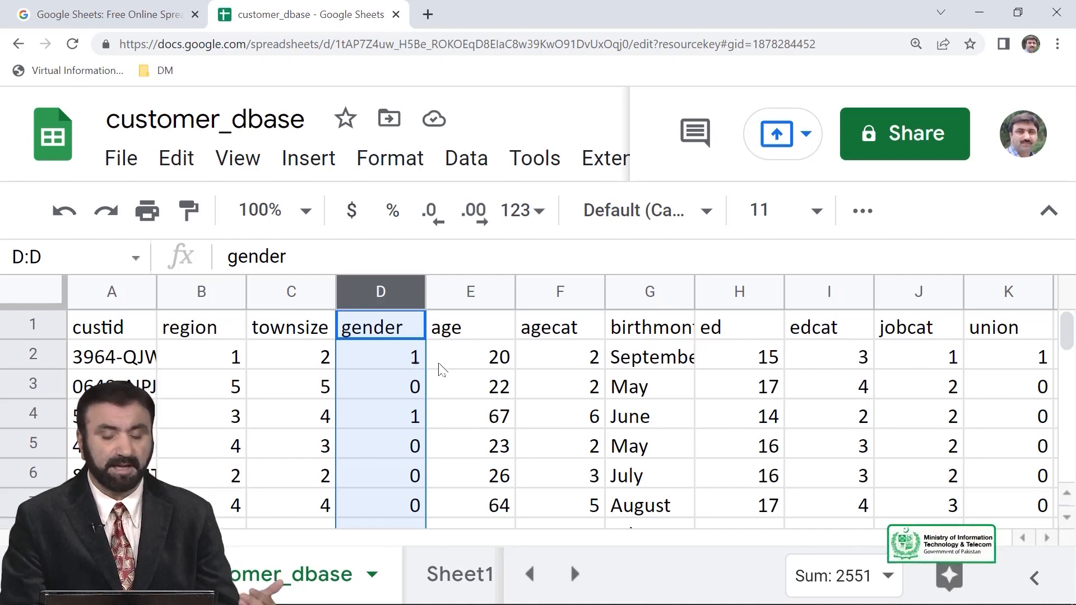
click(380, 443)
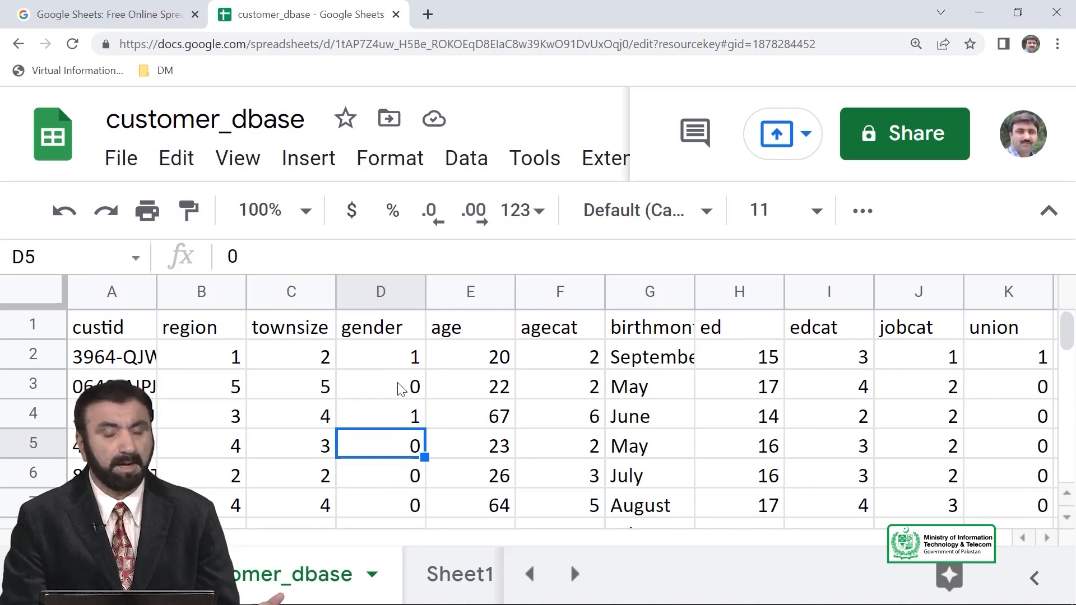
click(403, 358)
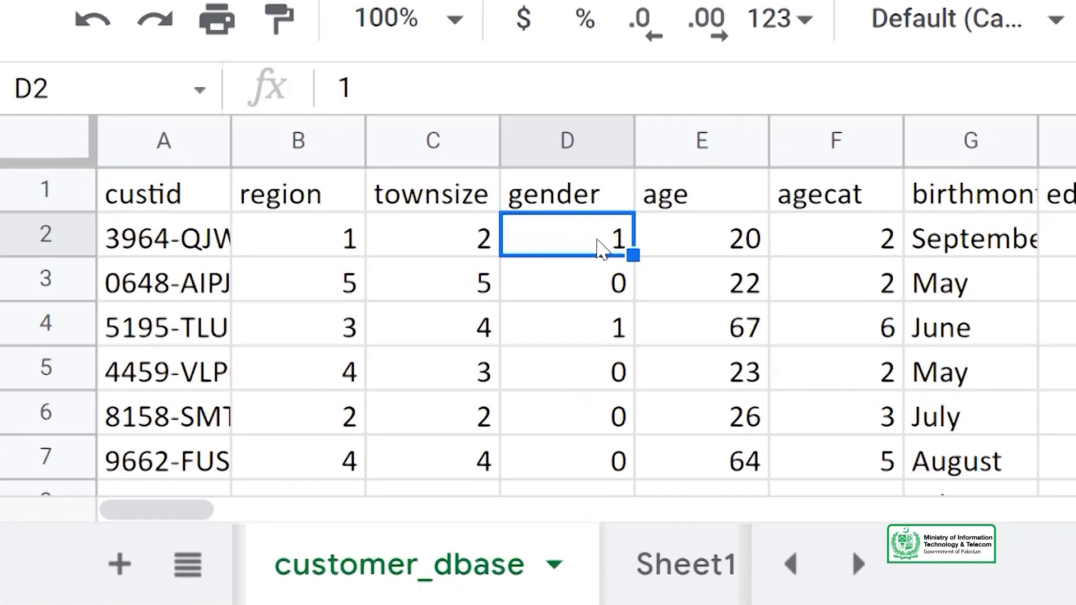
click(66, 235)
click(53, 275)
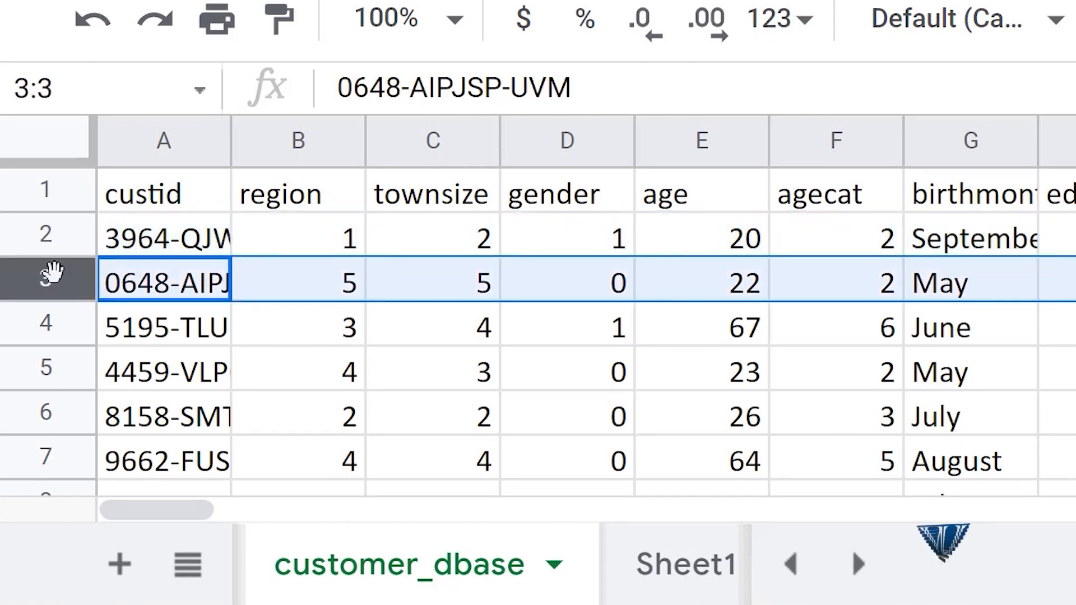
click(53, 328)
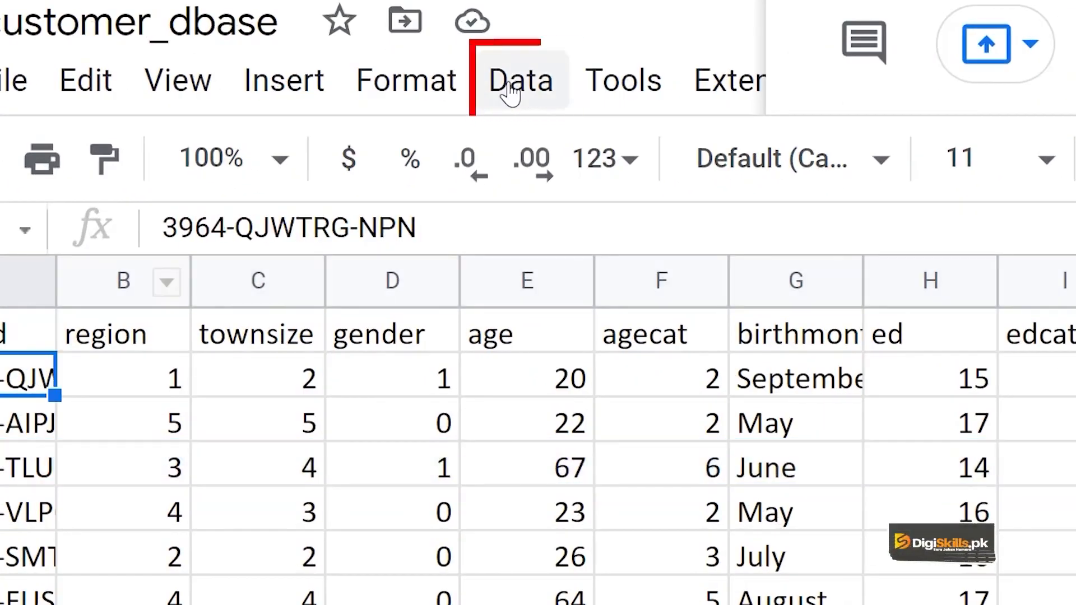
View the whole-sheet sort options for the custid column without applying a sort.
click(510, 89)
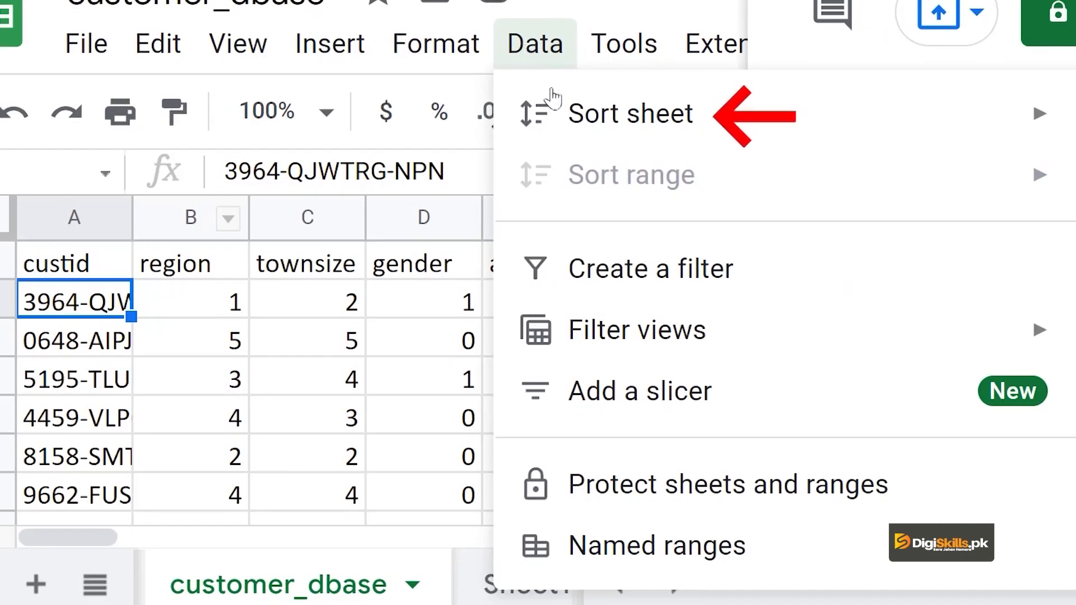
mouse_move(558, 109)
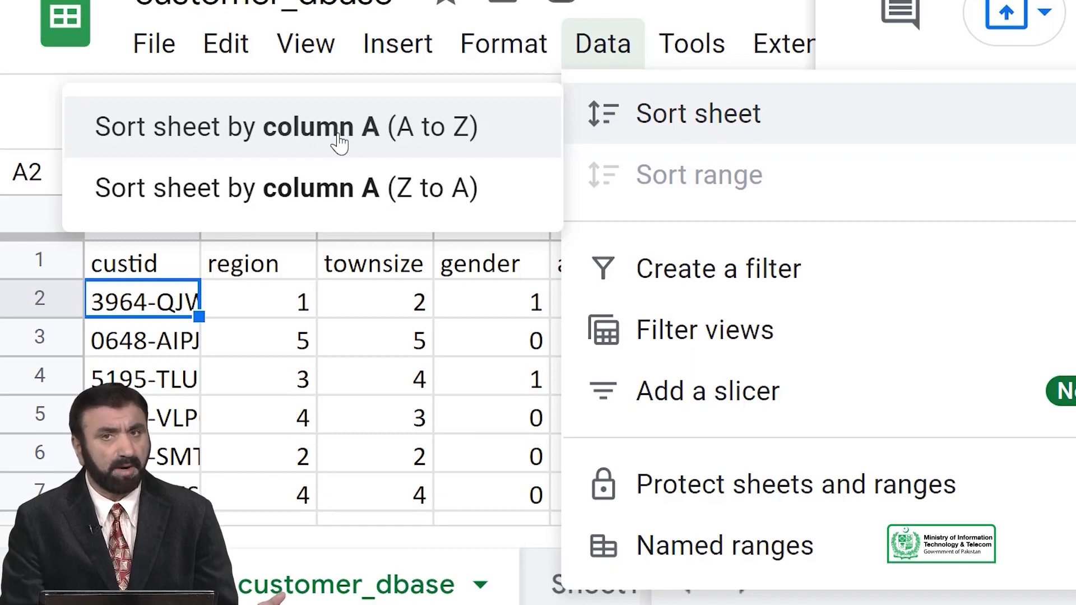
click(302, 330)
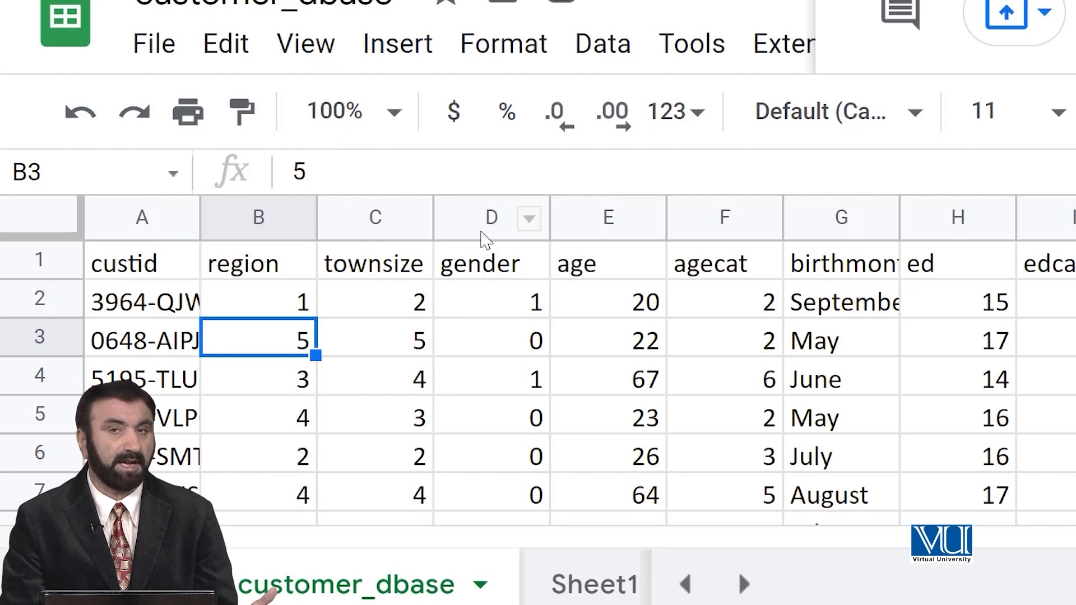
Sort the whole sheet by the gender column (column D) from A to Z.
click(488, 283)
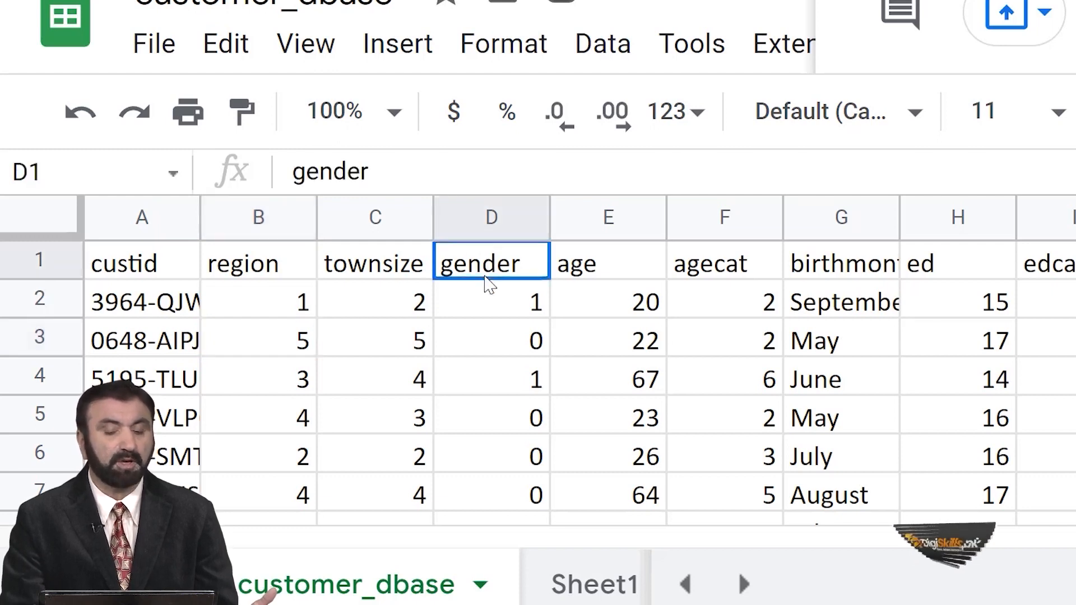
click(484, 322)
click(492, 389)
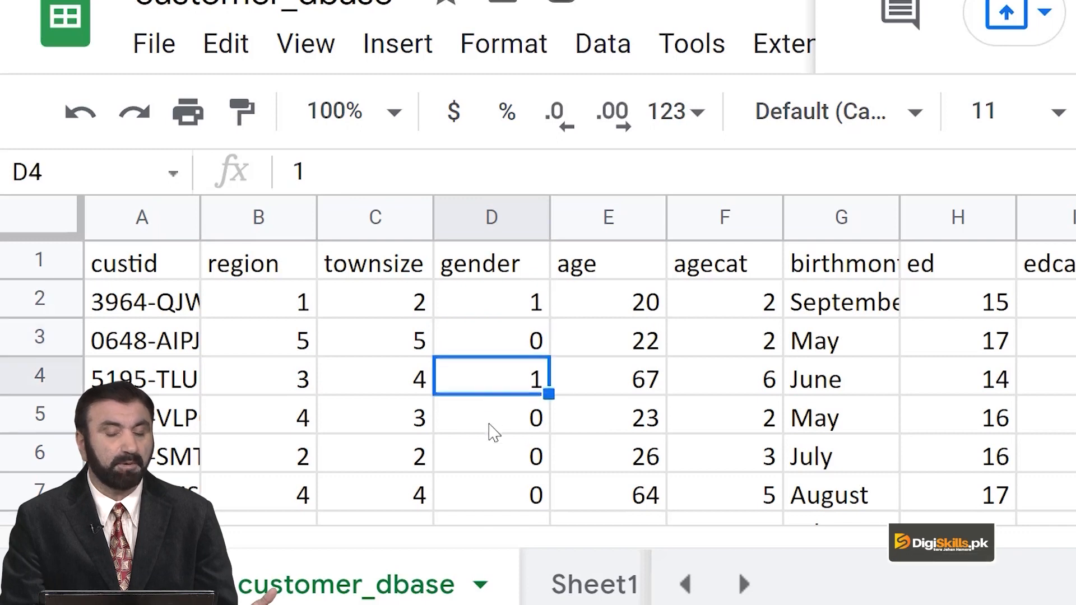
click(495, 427)
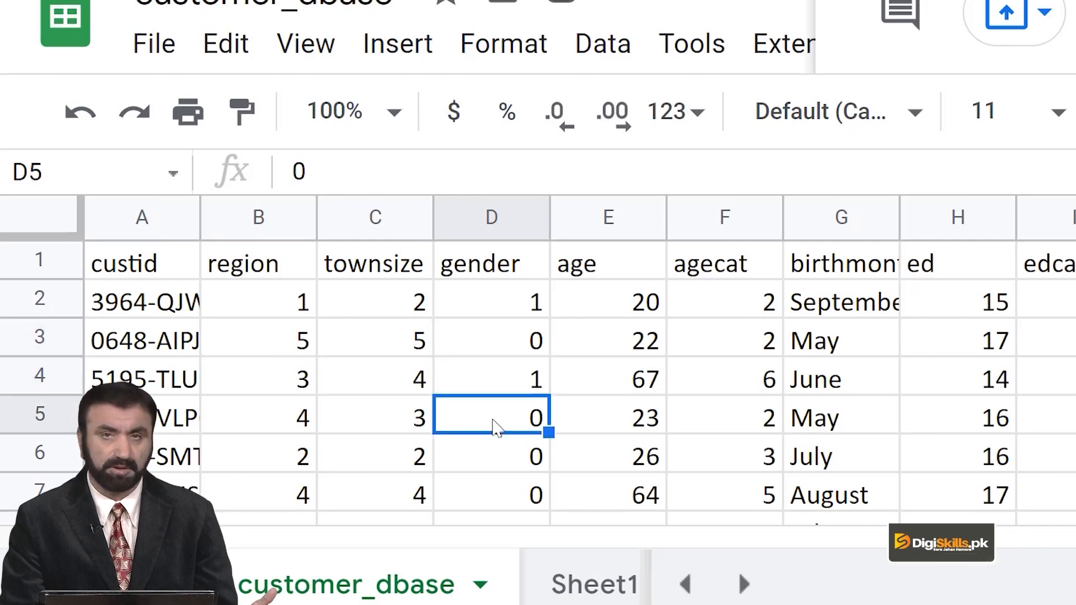
click(506, 273)
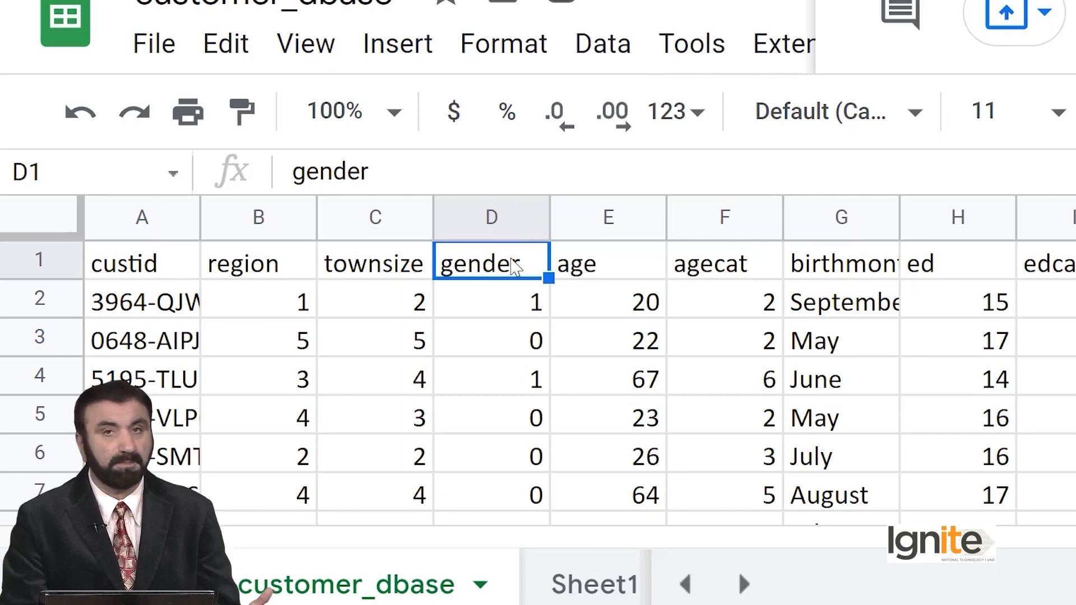
click(604, 45)
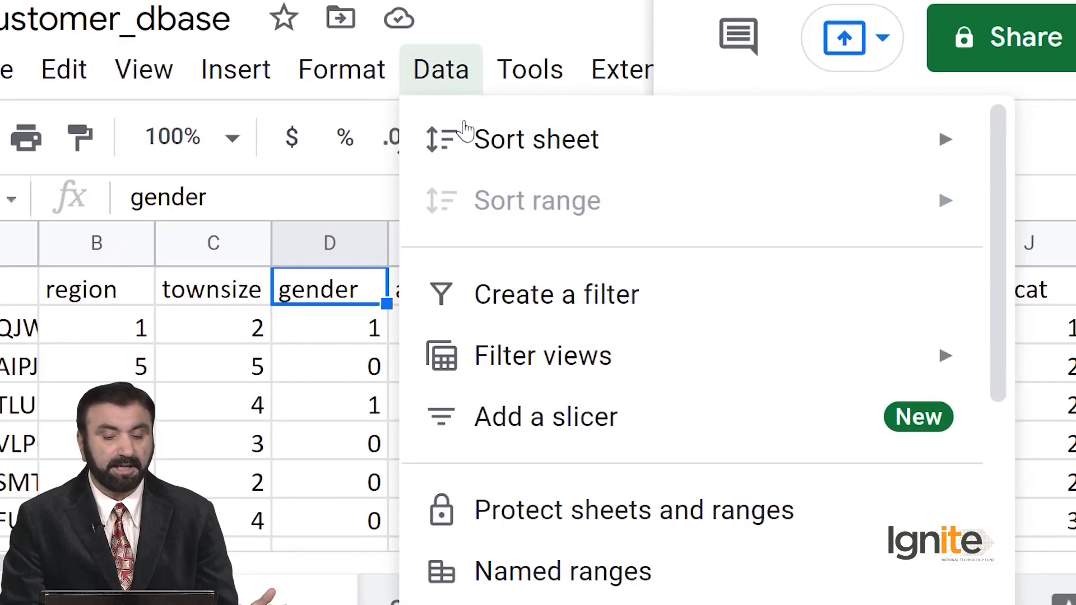
mouse_move(473, 148)
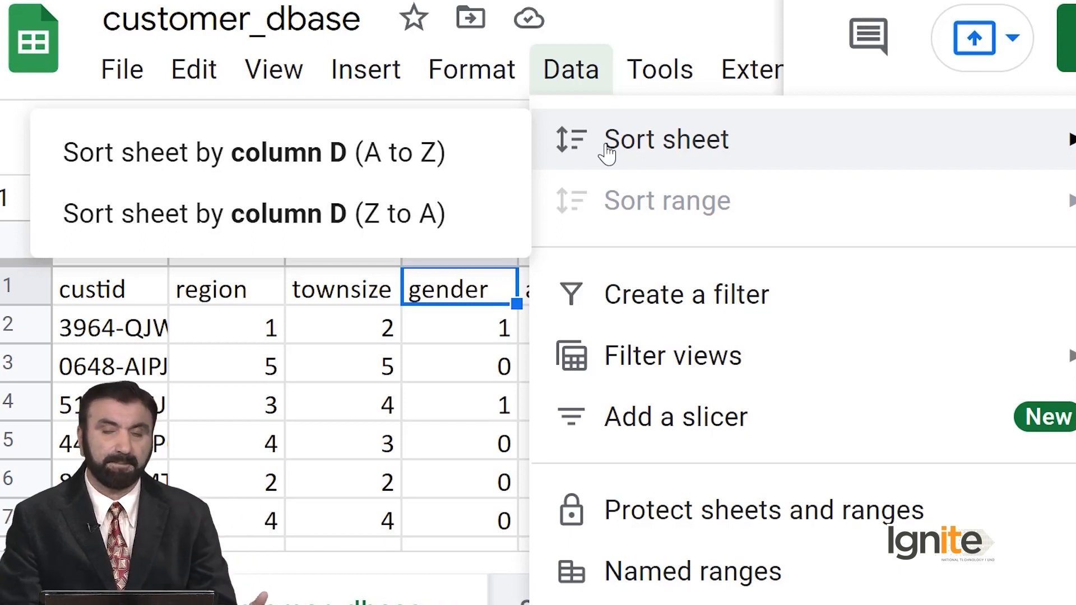
mouse_move(471, 82)
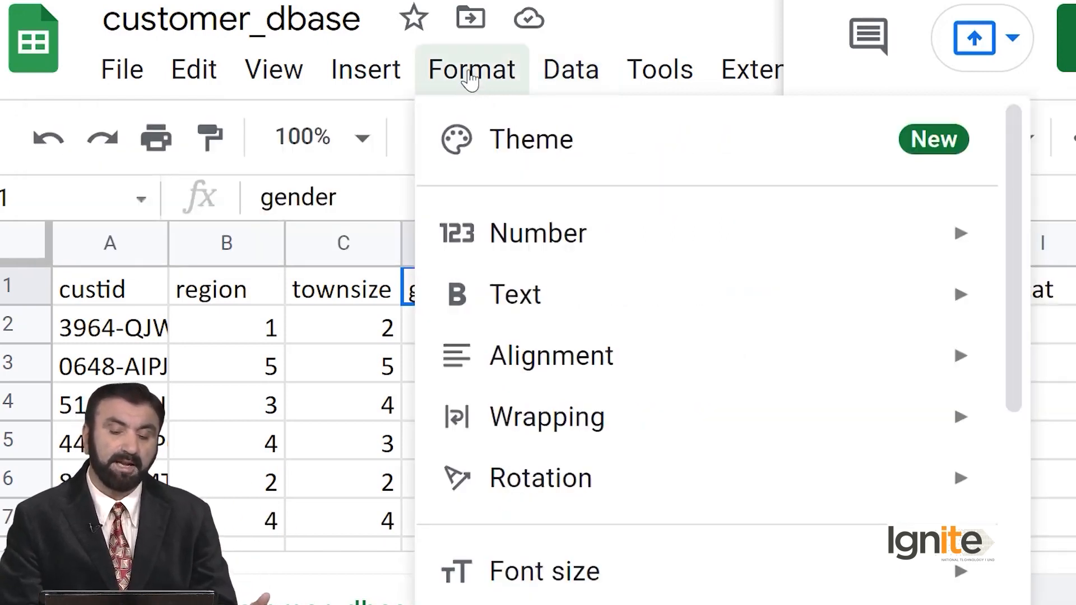
mouse_move(552, 81)
mouse_move(563, 145)
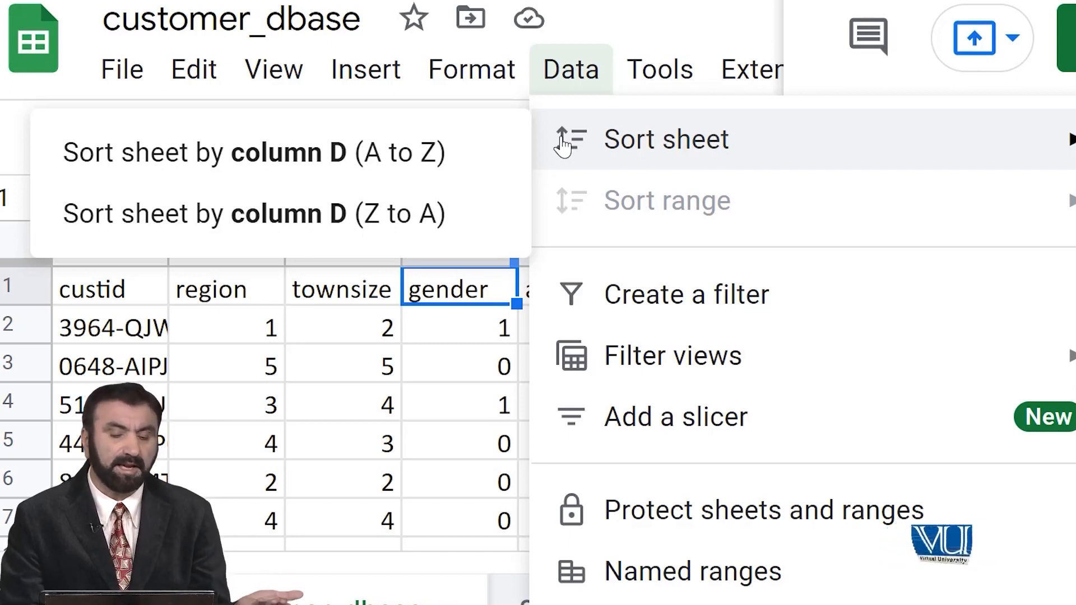
click(432, 156)
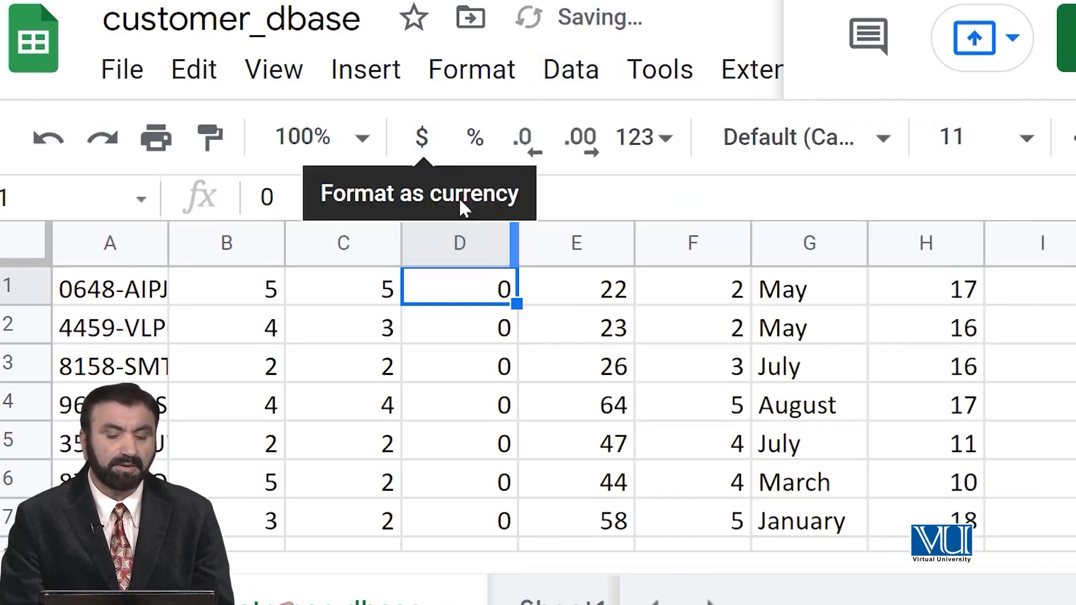
Check the gender values down the sorted rows and undo the sheet sort.
scroll(493, 348, down, 1)
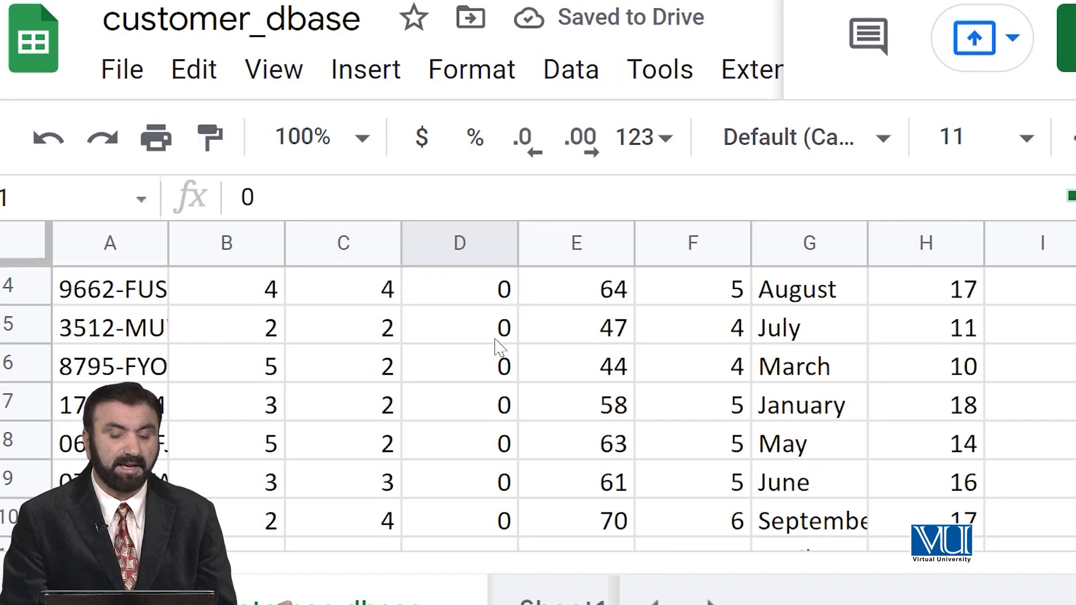
scroll(488, 336, up, 1)
scroll(499, 340, down, 20)
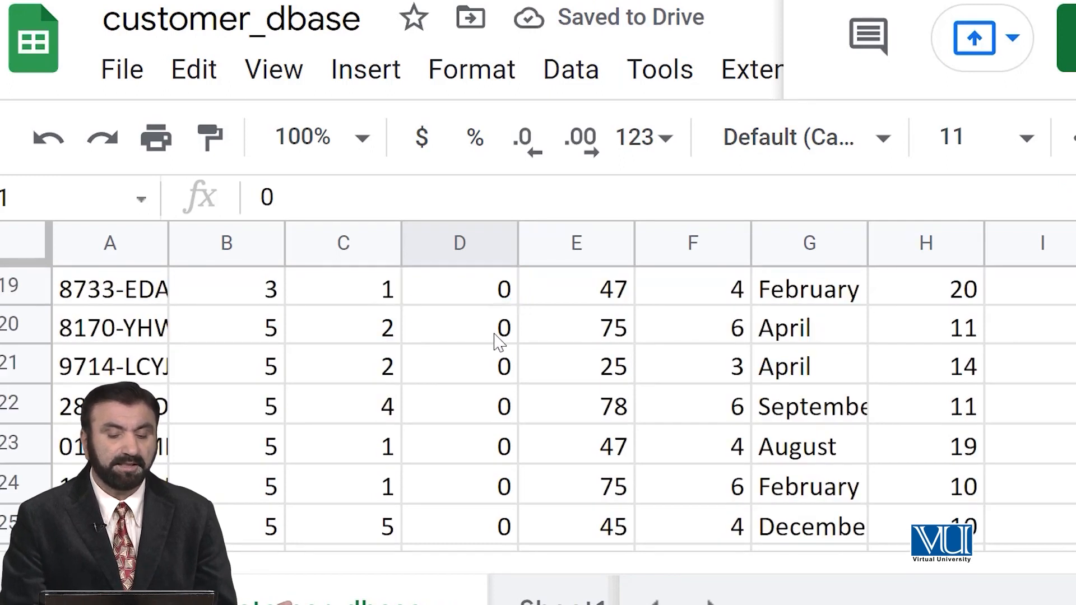
scroll(498, 340, down, 20)
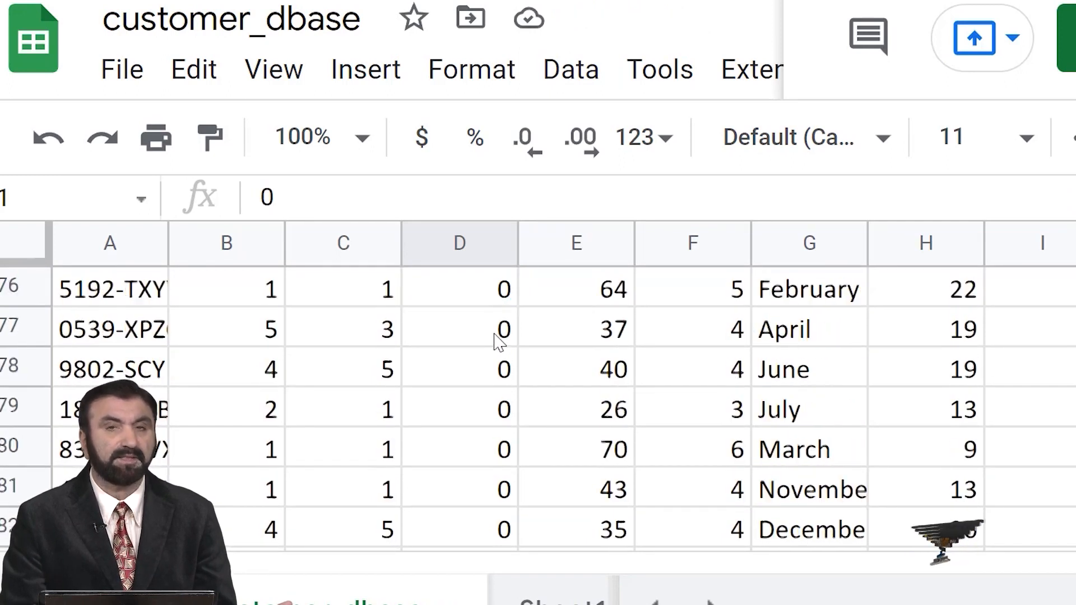
scroll(498, 341, down, 20)
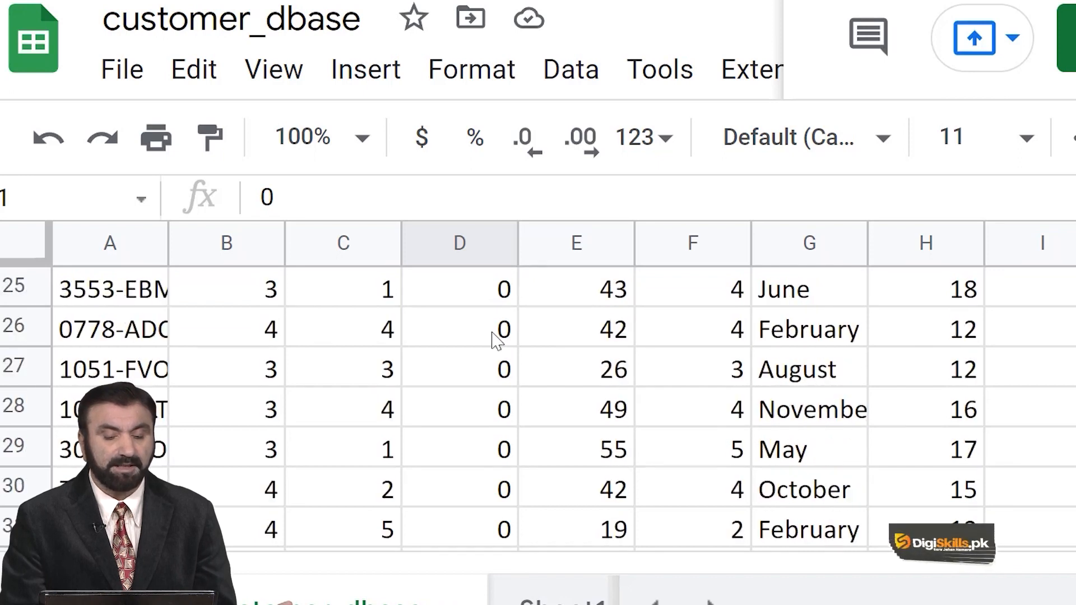
scroll(499, 305, down, 20)
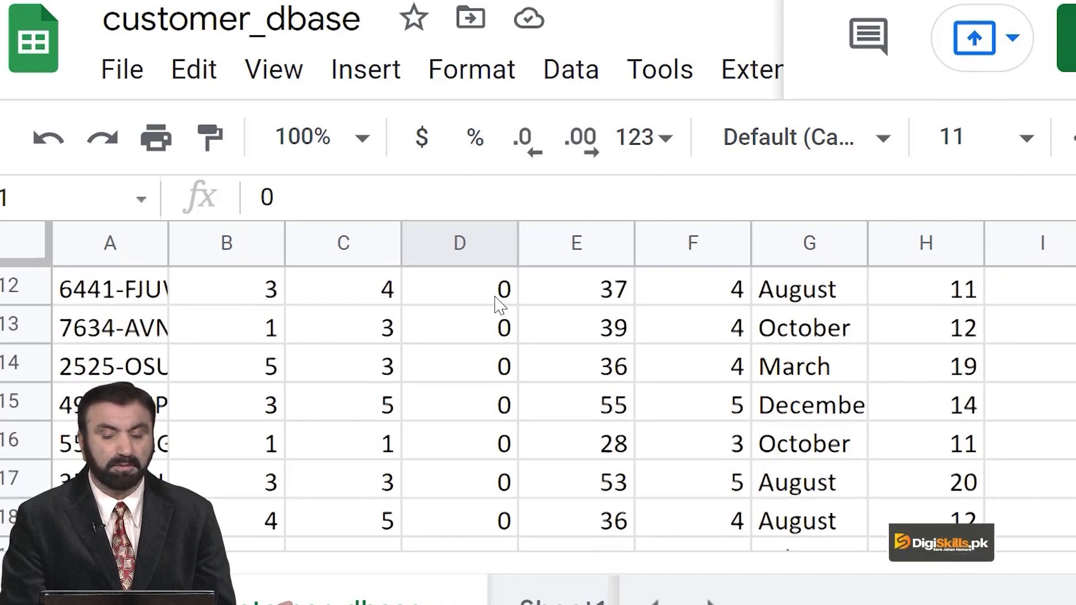
scroll(499, 340, up, 4)
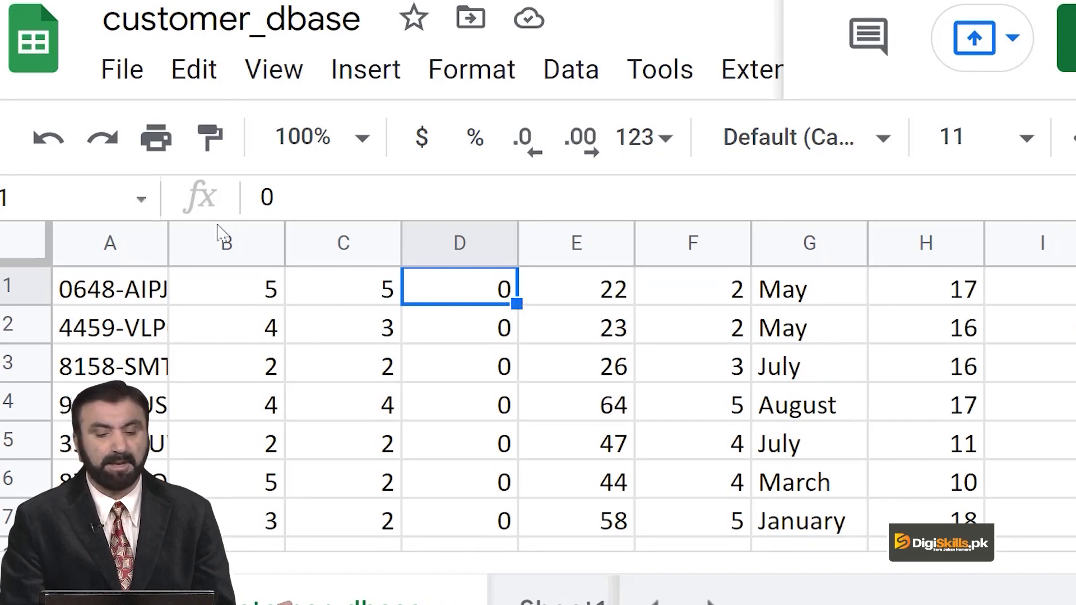
click(56, 143)
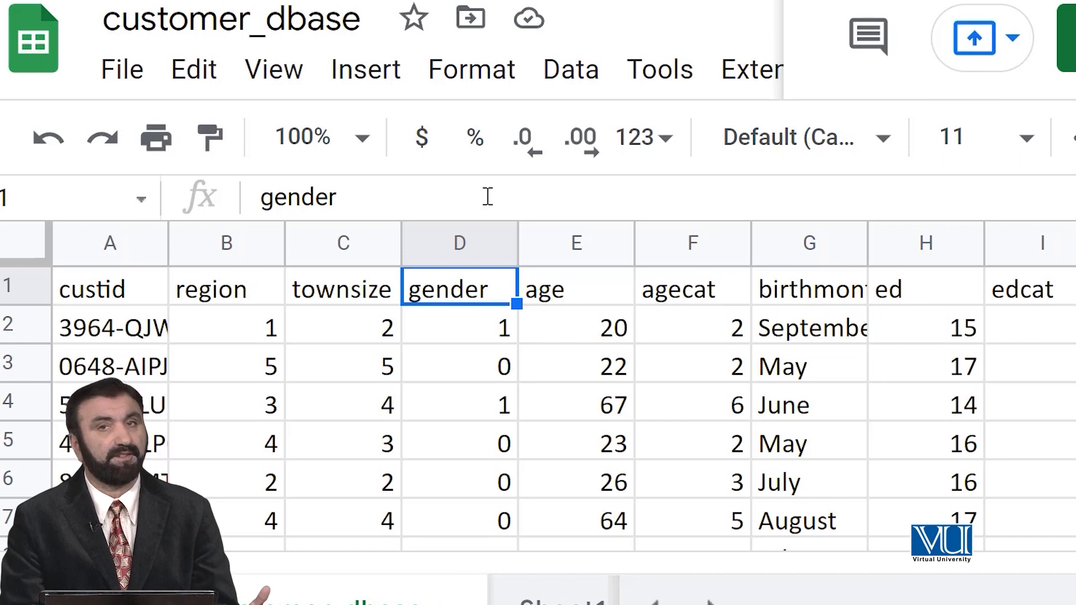
Create a filter on the customer data table, with the gender header cell as the starting selection.
click(563, 79)
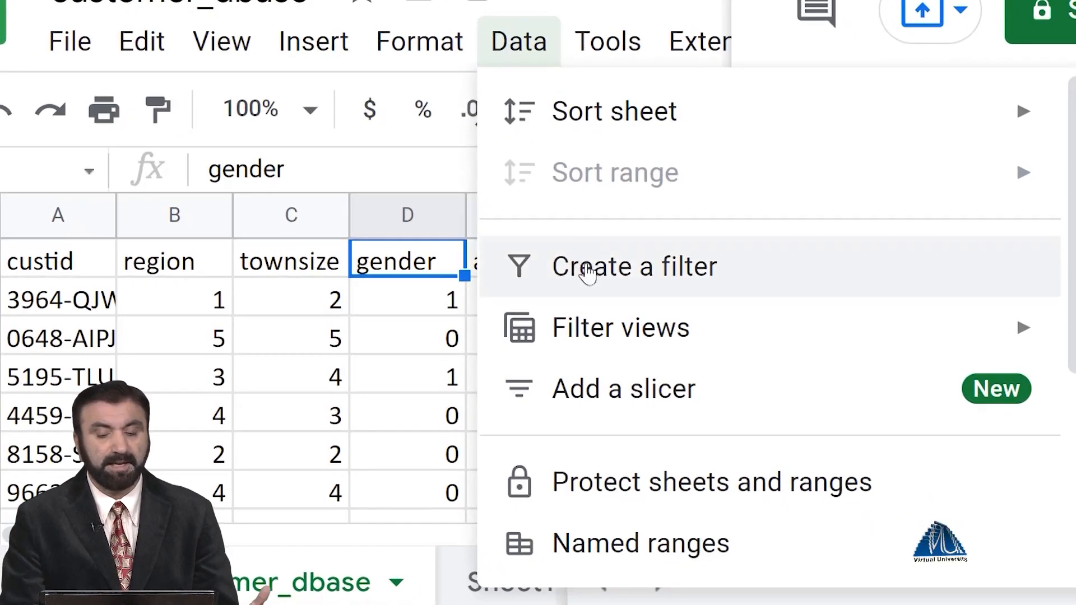
mouse_move(603, 128)
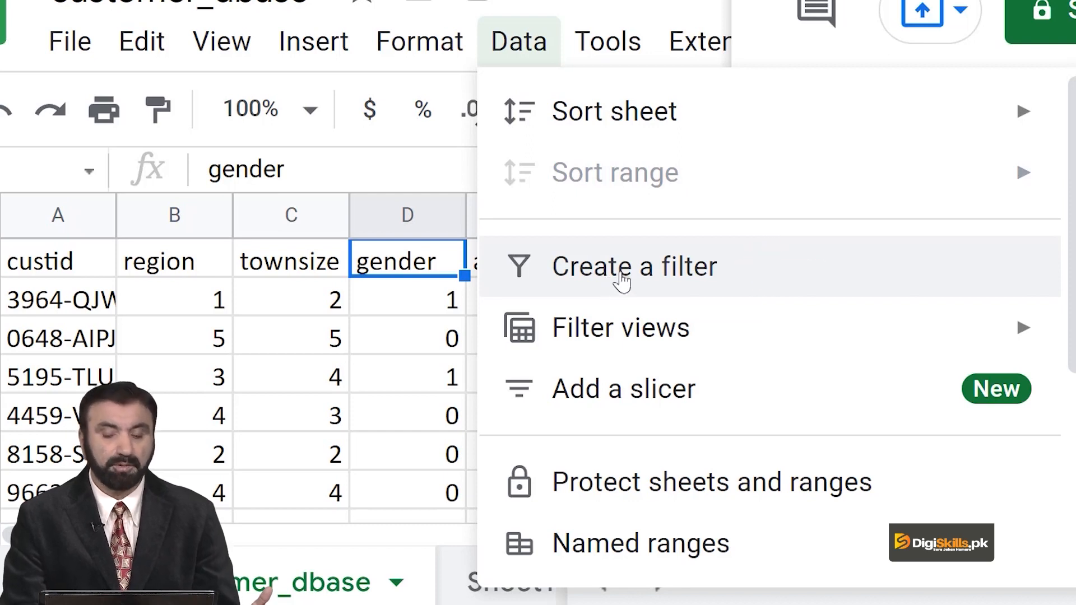
click(620, 277)
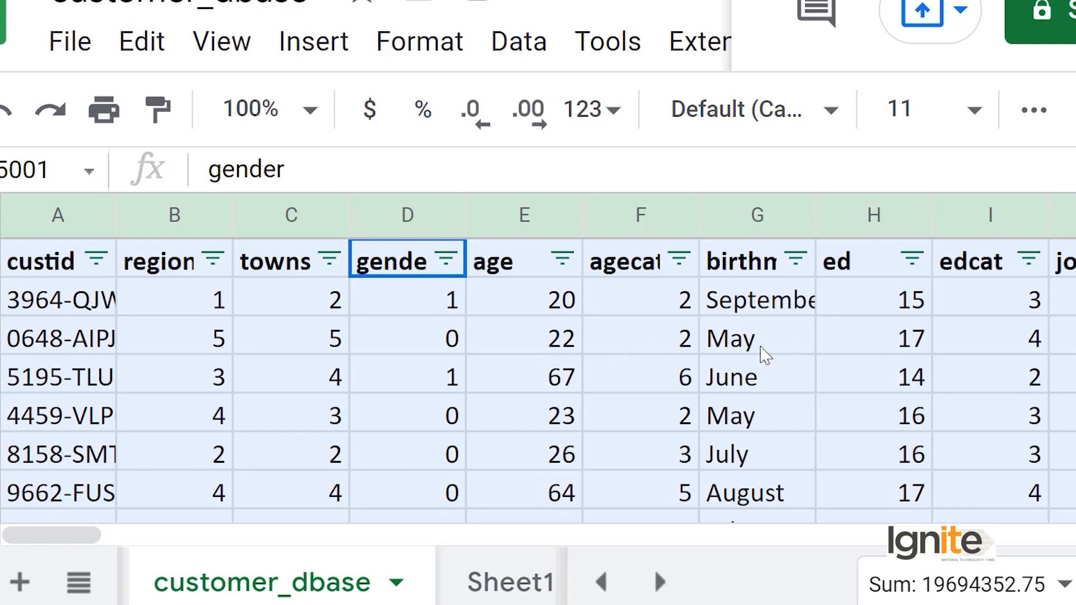
Filter the gender column by values so that only rows with the value 1 are shown.
click(447, 259)
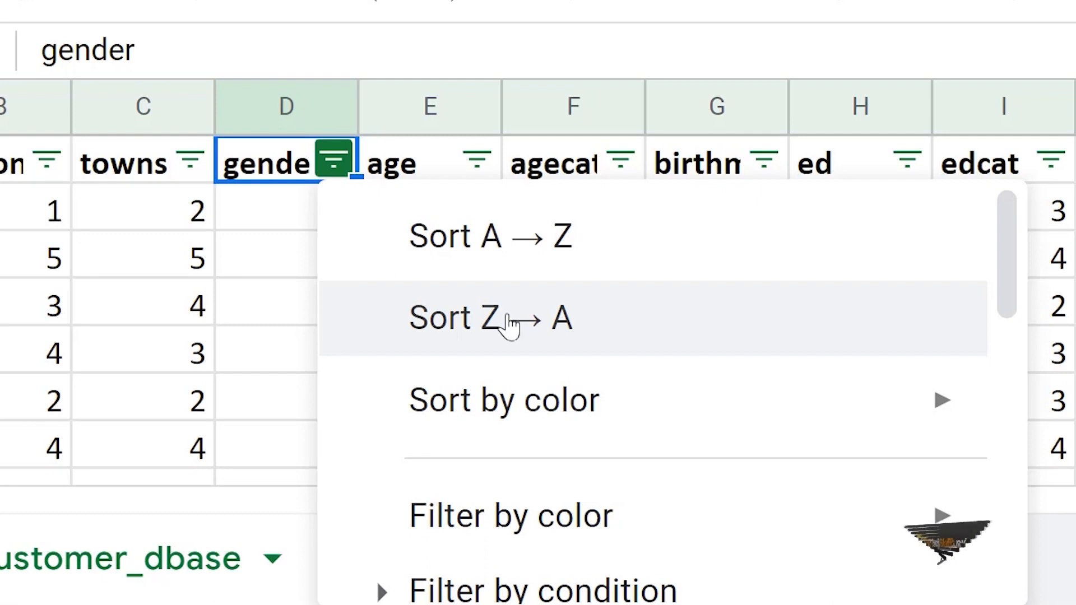
scroll(509, 319, down, 5)
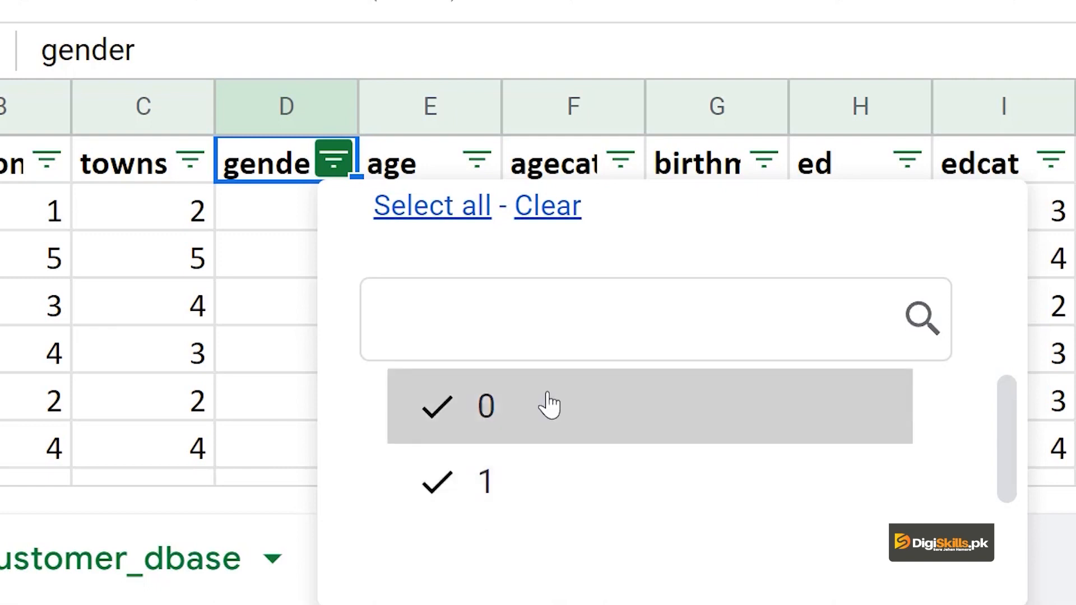
scroll(549, 404, up, 5)
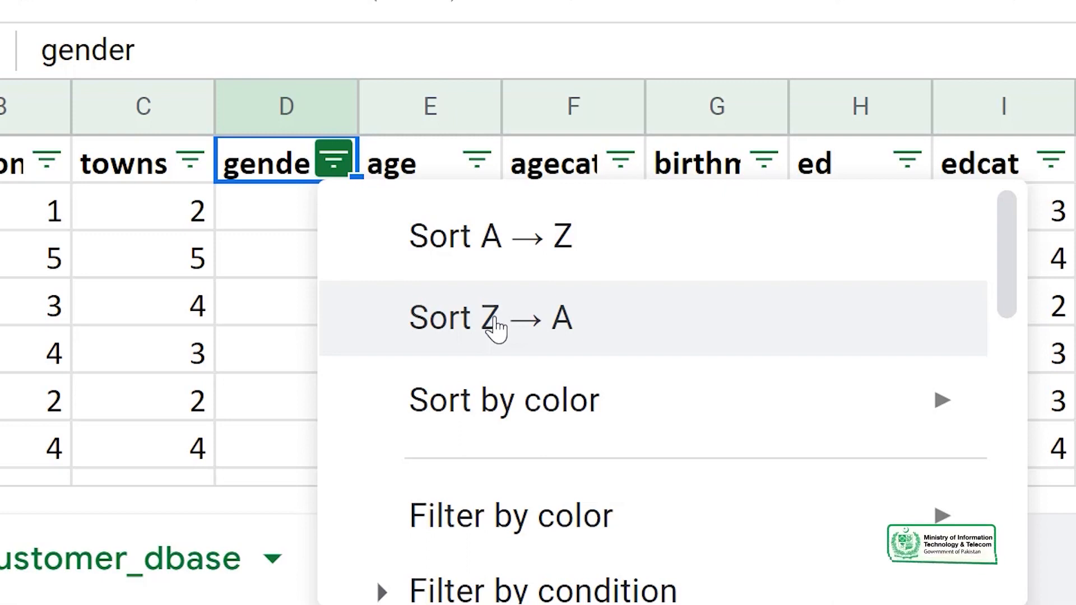
mouse_move(569, 405)
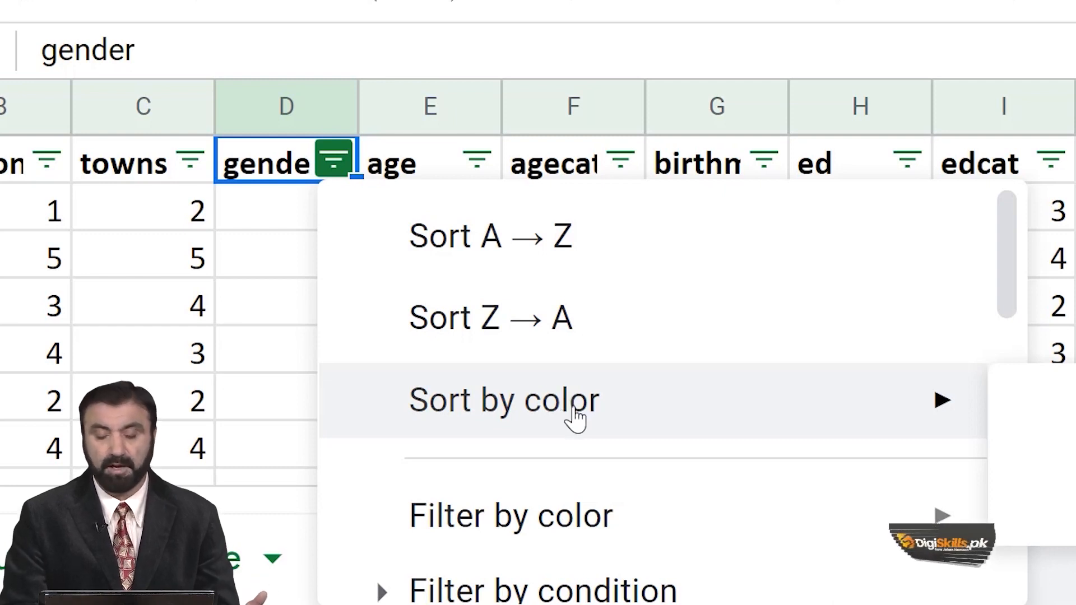
scroll(581, 509, down, 5)
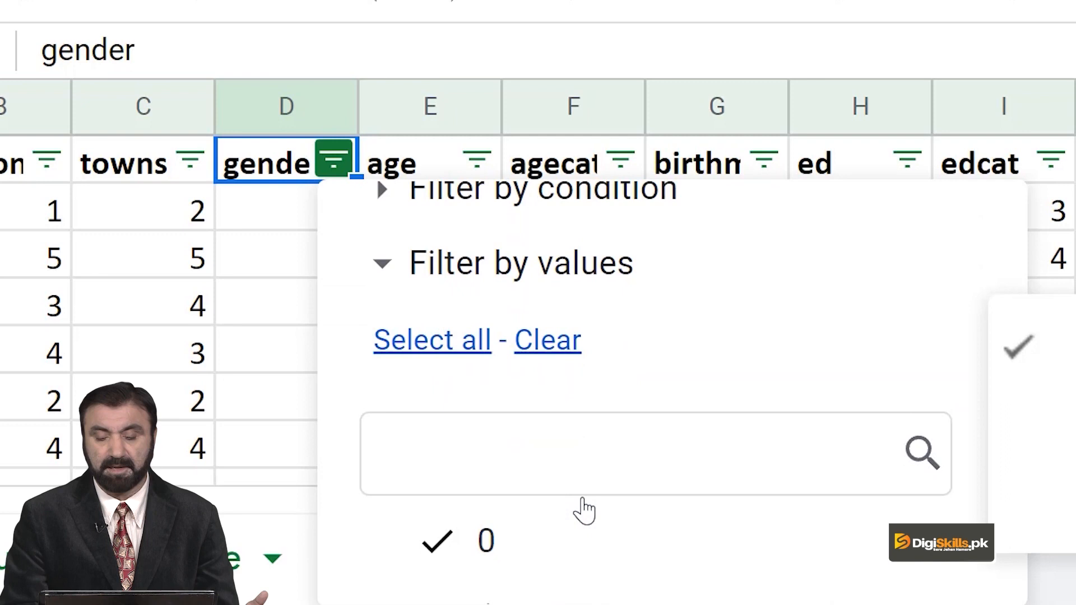
scroll(583, 509, down, 5)
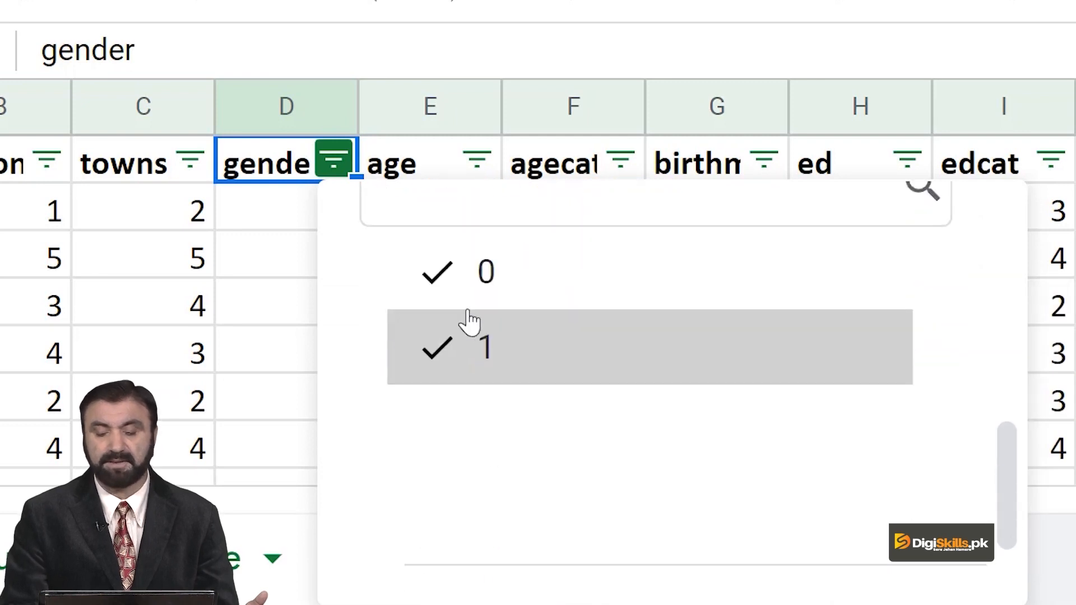
scroll(492, 315, up, 3)
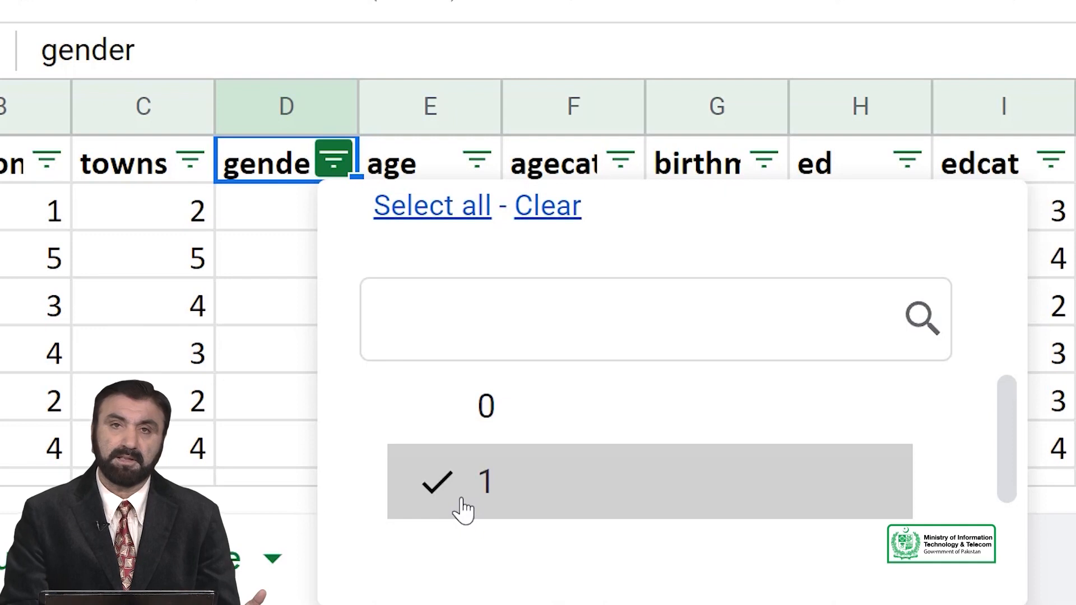
scroll(644, 547, down, 3)
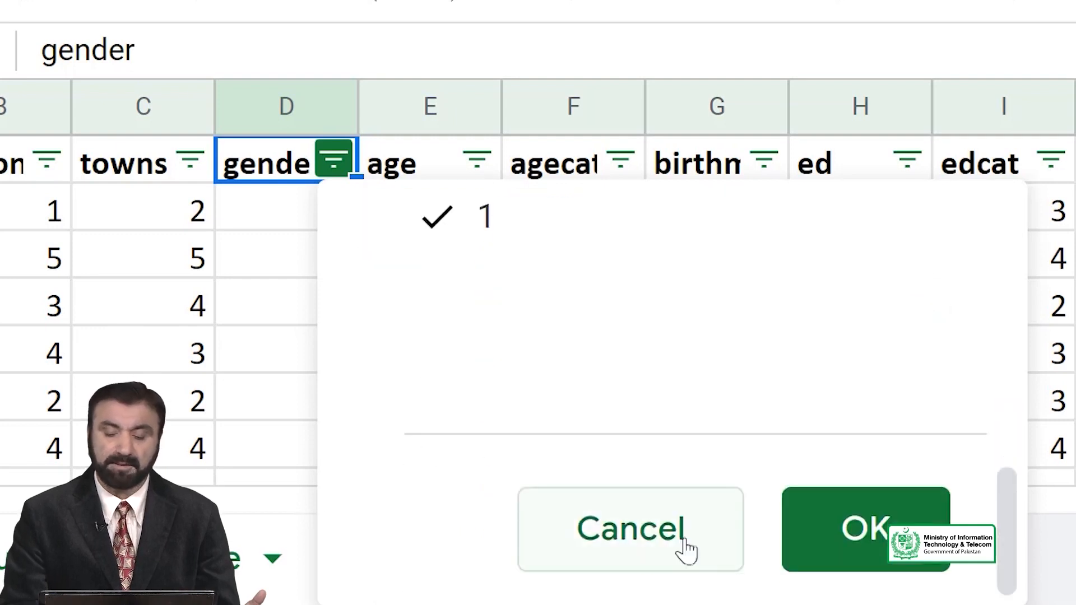
click(851, 539)
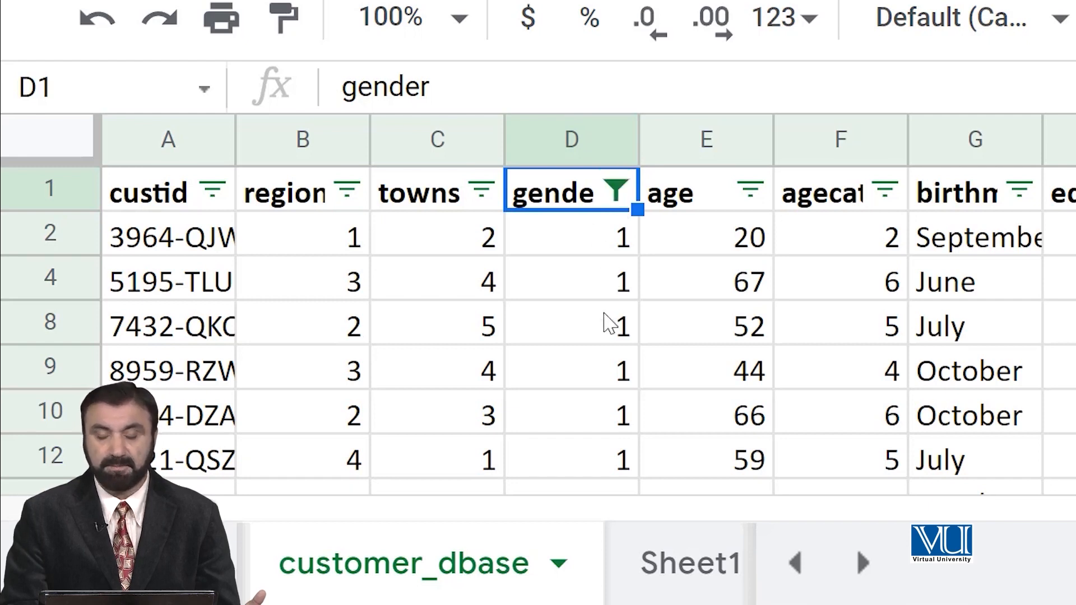
Look down the filtered rows and change the gender filter to show only rows with the value 0.
scroll(610, 323, down, 20)
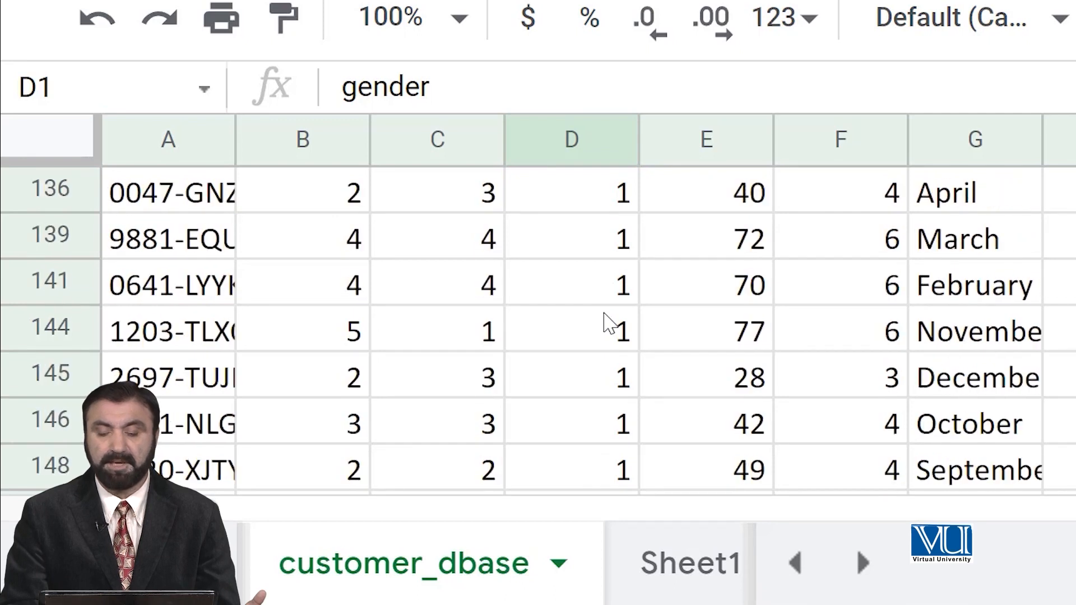
scroll(609, 322, down, 5)
scroll(627, 289, up, 12)
scroll(627, 289, up, 12)
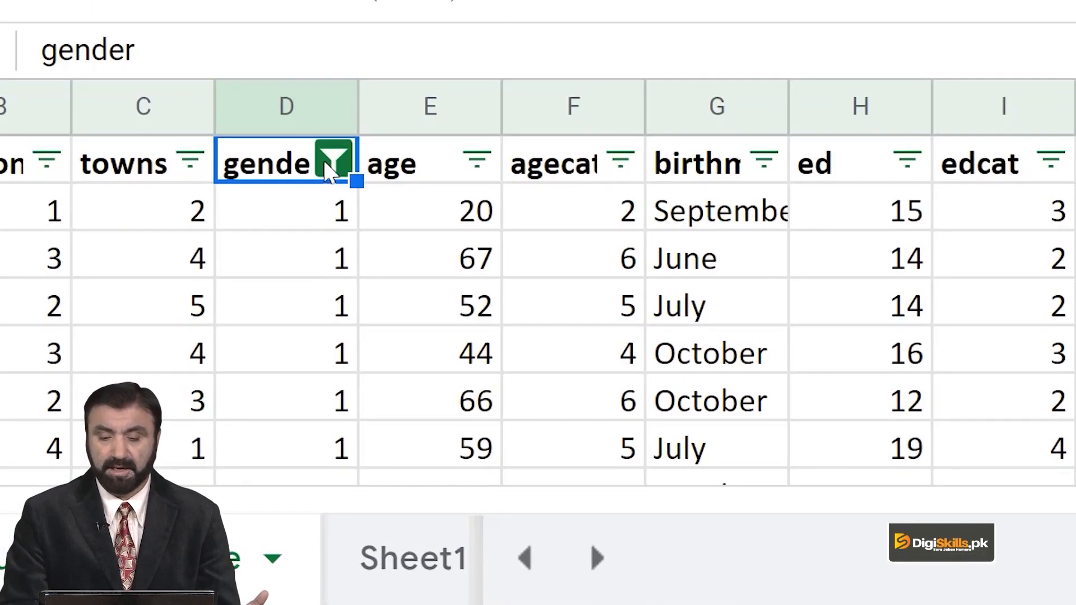
click(335, 162)
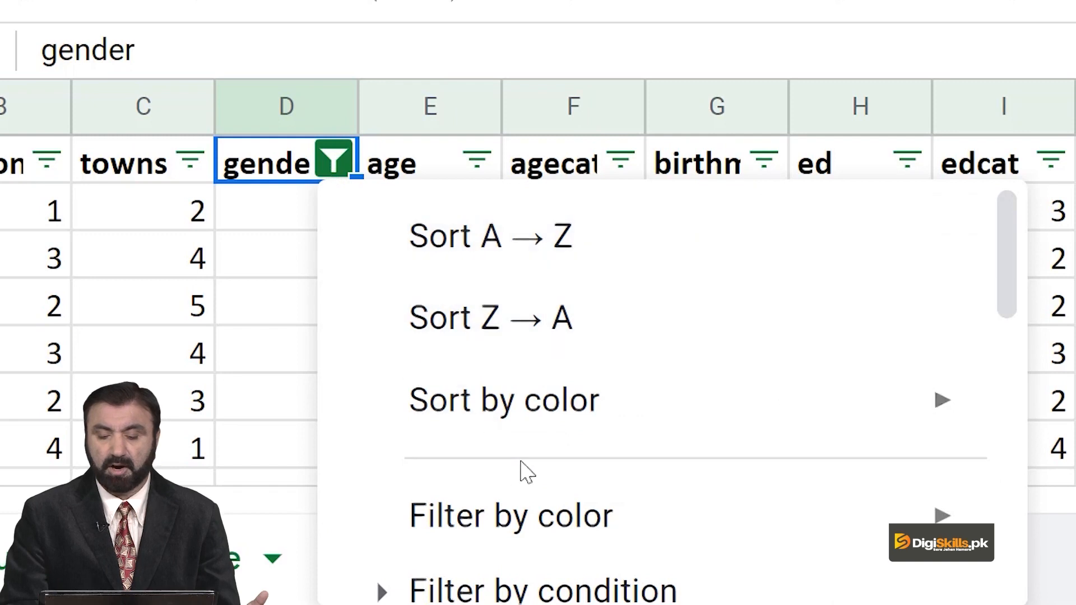
scroll(527, 468, down, 5)
scroll(500, 359, up, 1)
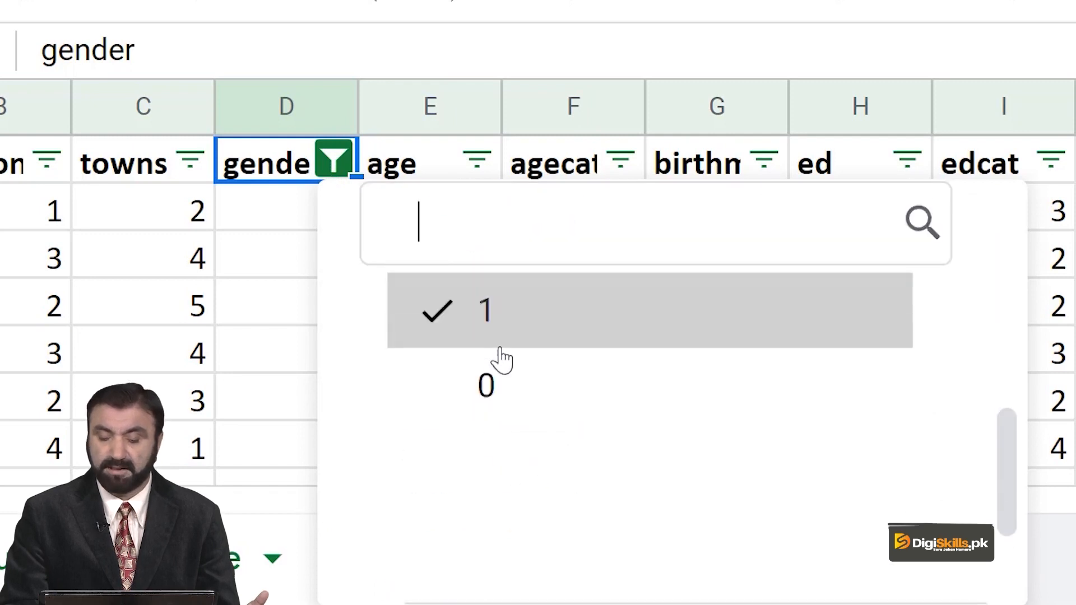
click(499, 344)
click(499, 402)
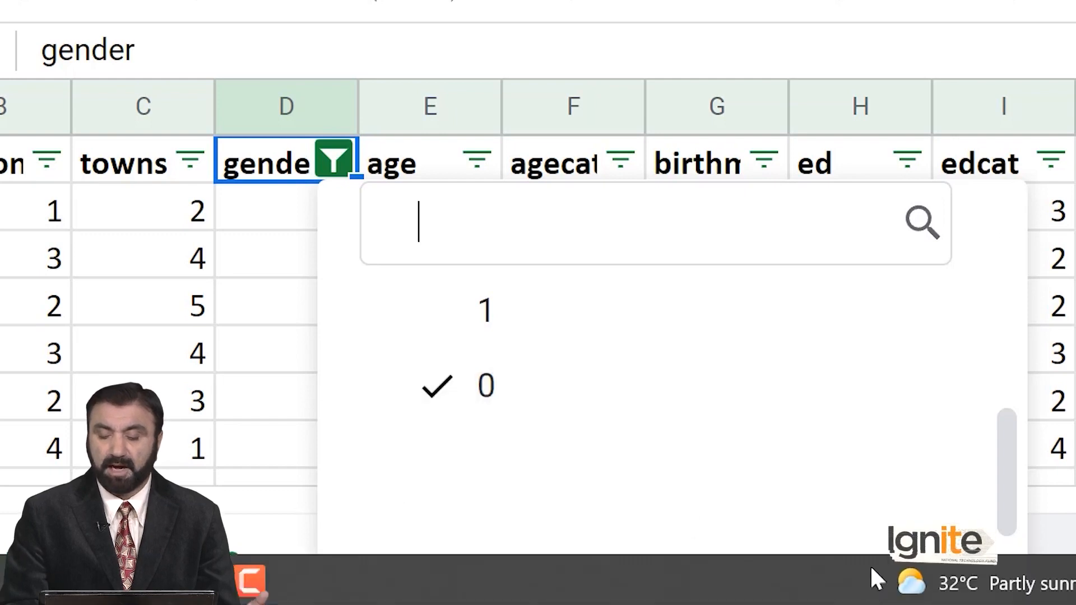
scroll(884, 471, down, 3)
click(878, 528)
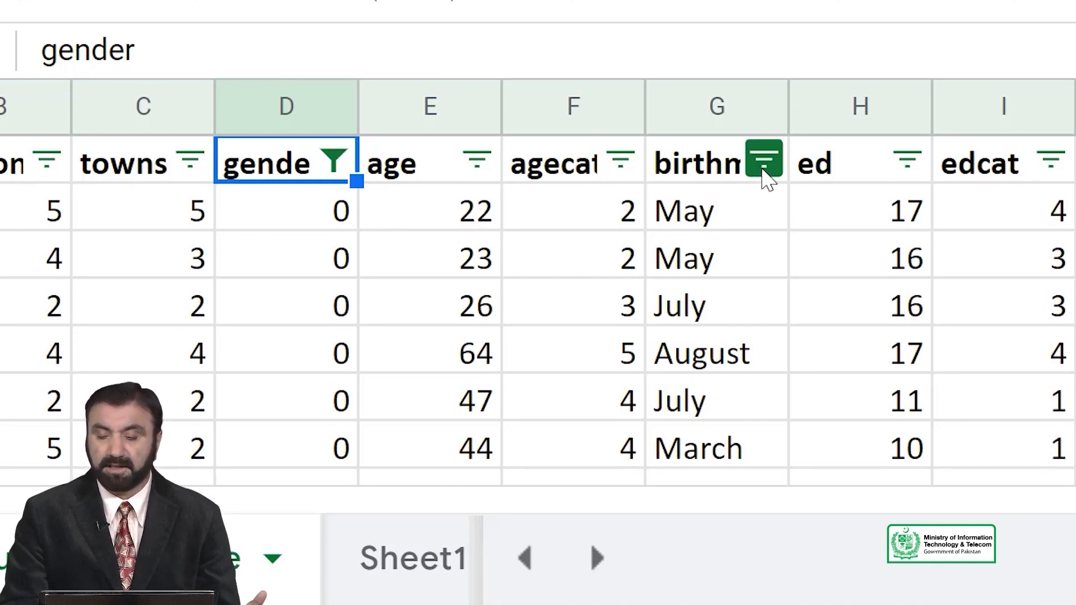
Exclude April, August, December and February from the birthmonth column's filter values.
click(763, 167)
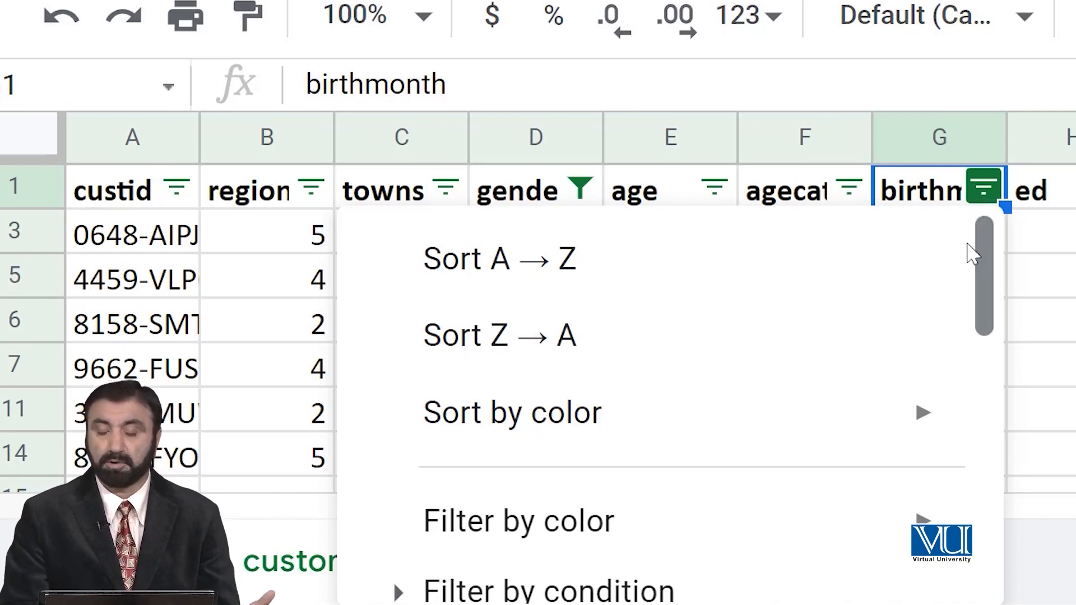
drag(986, 254, 980, 471)
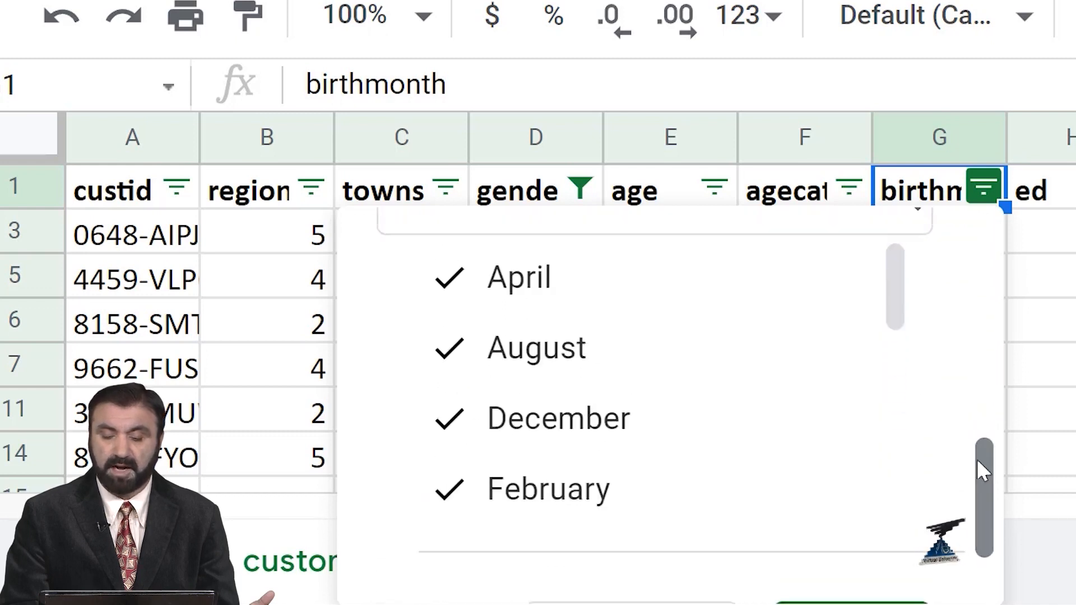
scroll(900, 284, up, 1)
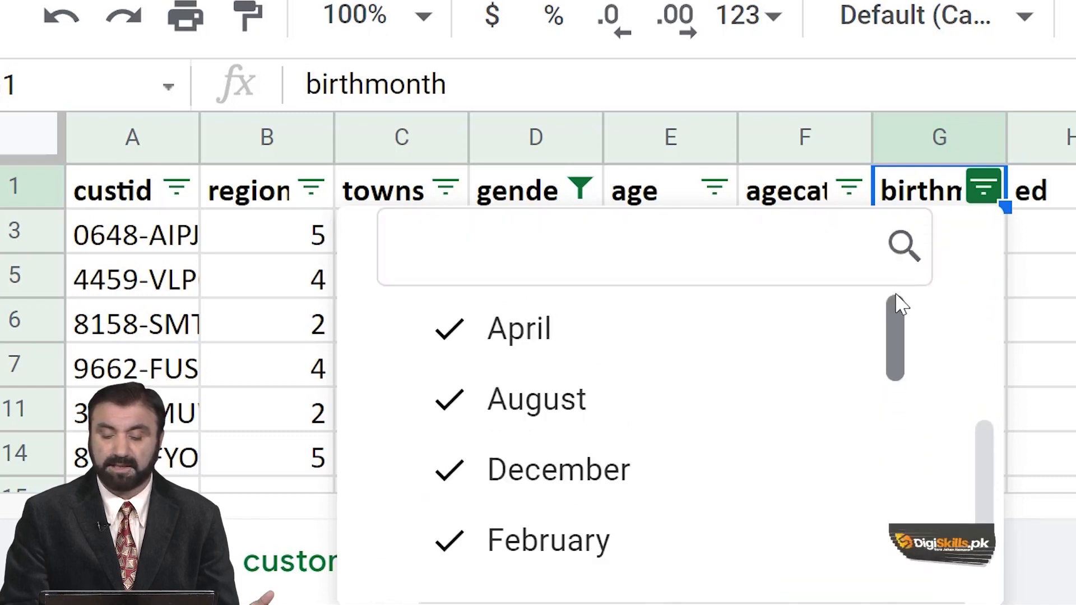
drag(895, 310, 913, 276)
click(470, 341)
click(481, 403)
click(505, 473)
click(555, 535)
Exclude January, July and June from the birthmonth filter values as well.
scroll(560, 538, down, 1)
scroll(560, 537, down, 4)
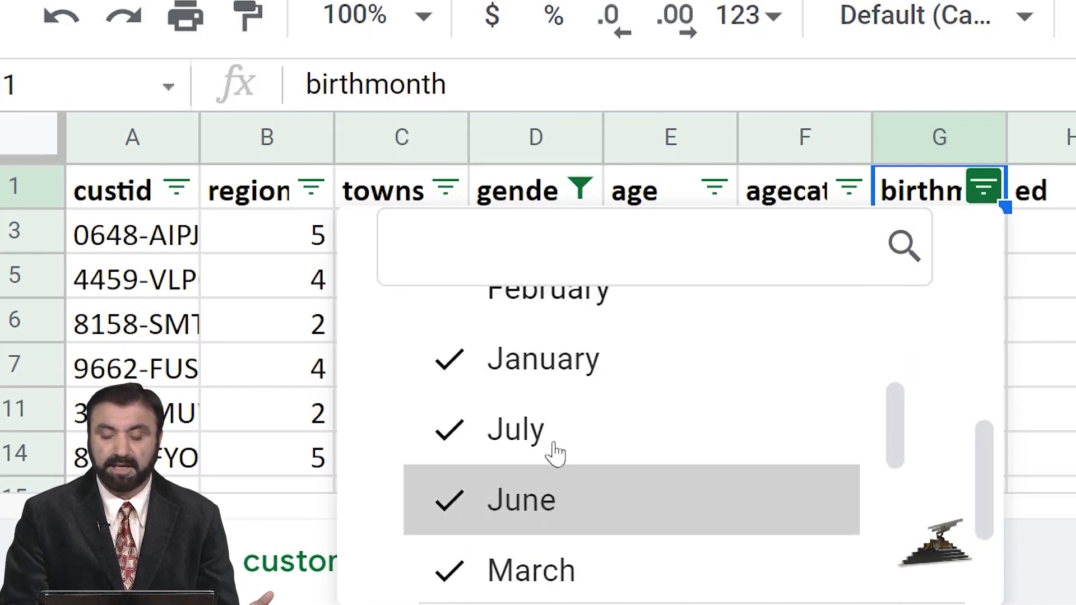
click(552, 365)
click(551, 432)
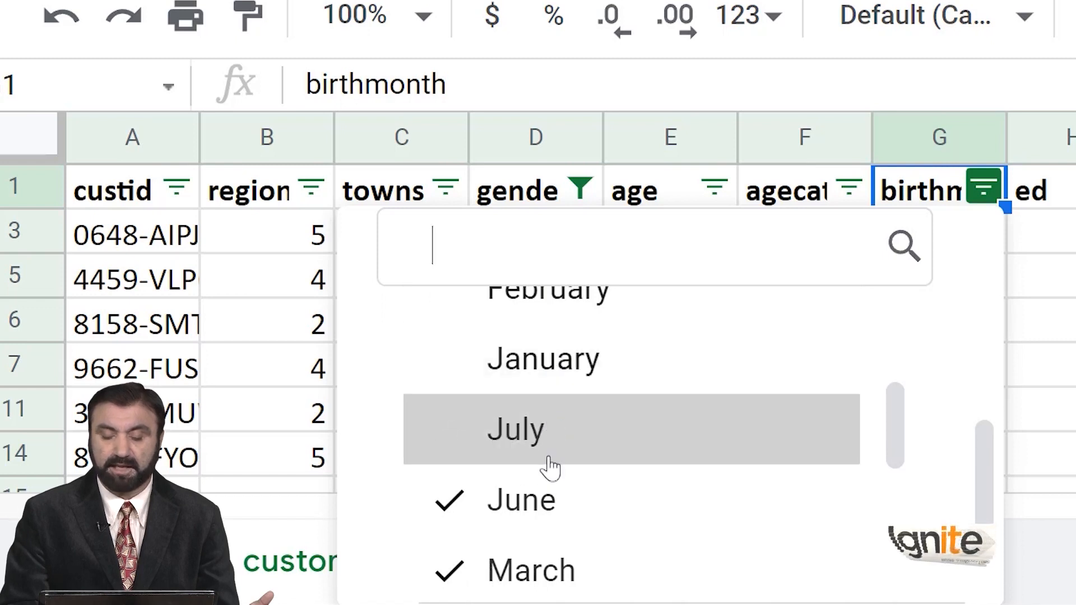
click(549, 499)
Exclude March, May, November and October from the birthmonth filter and apply it with only September selected.
scroll(550, 497, down, 3)
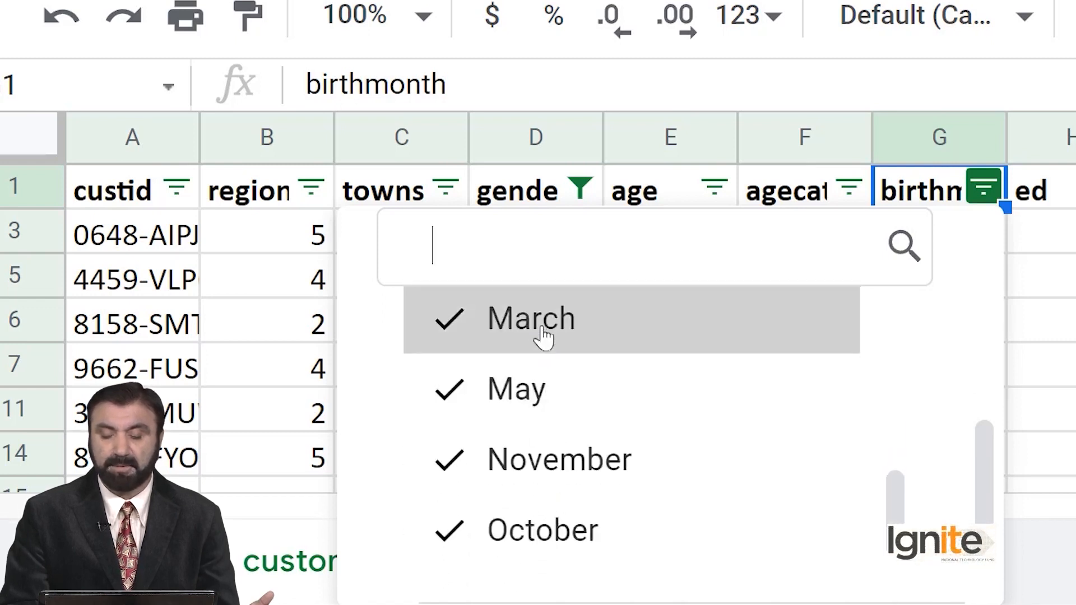
click(543, 332)
click(548, 394)
click(543, 460)
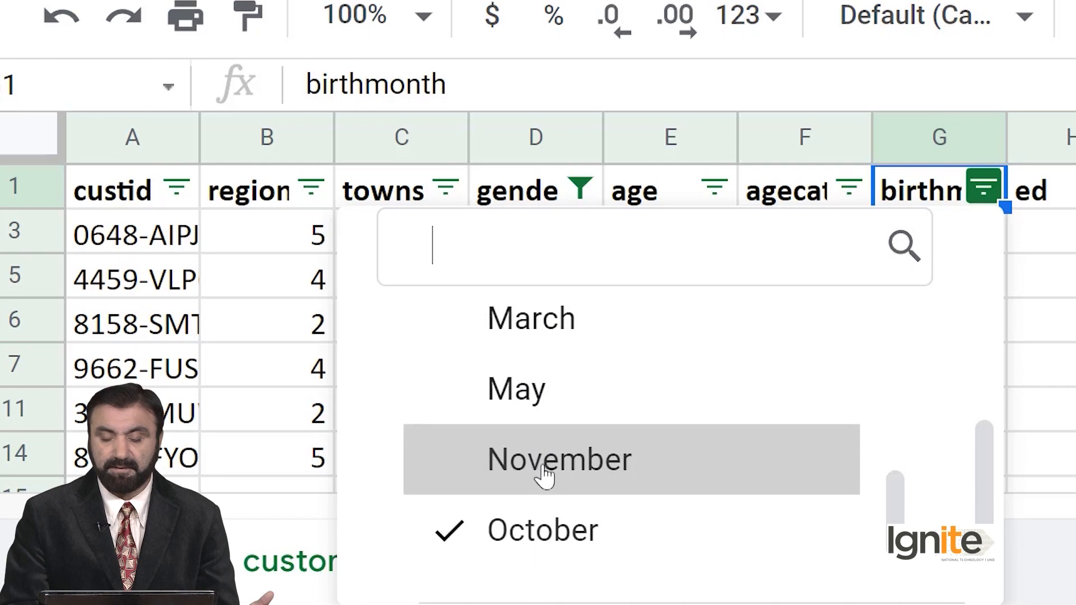
click(547, 522)
scroll(548, 524, down, 1)
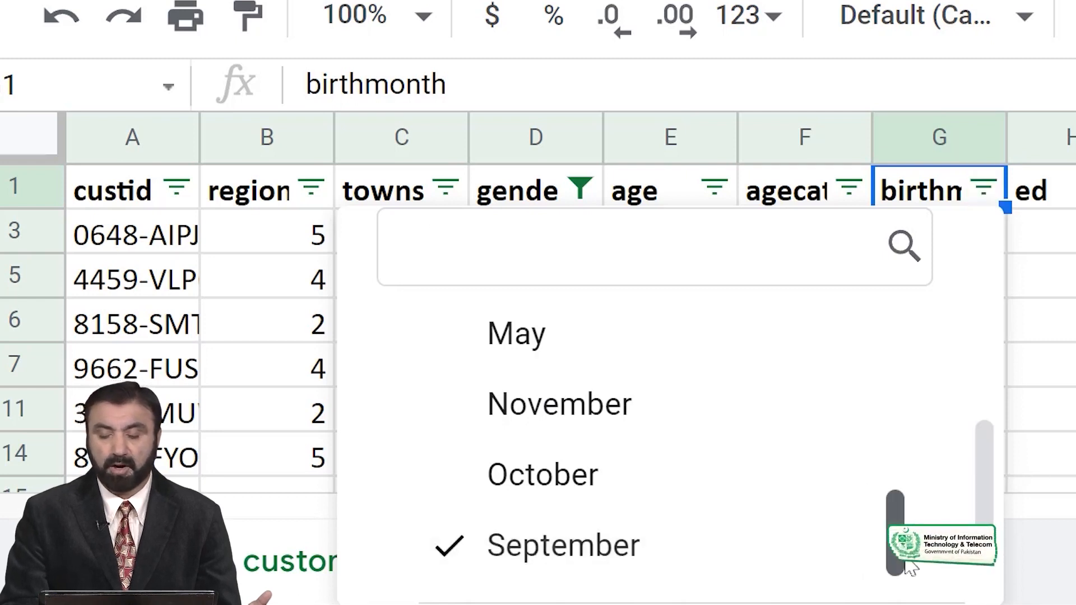
scroll(981, 499, down, 3)
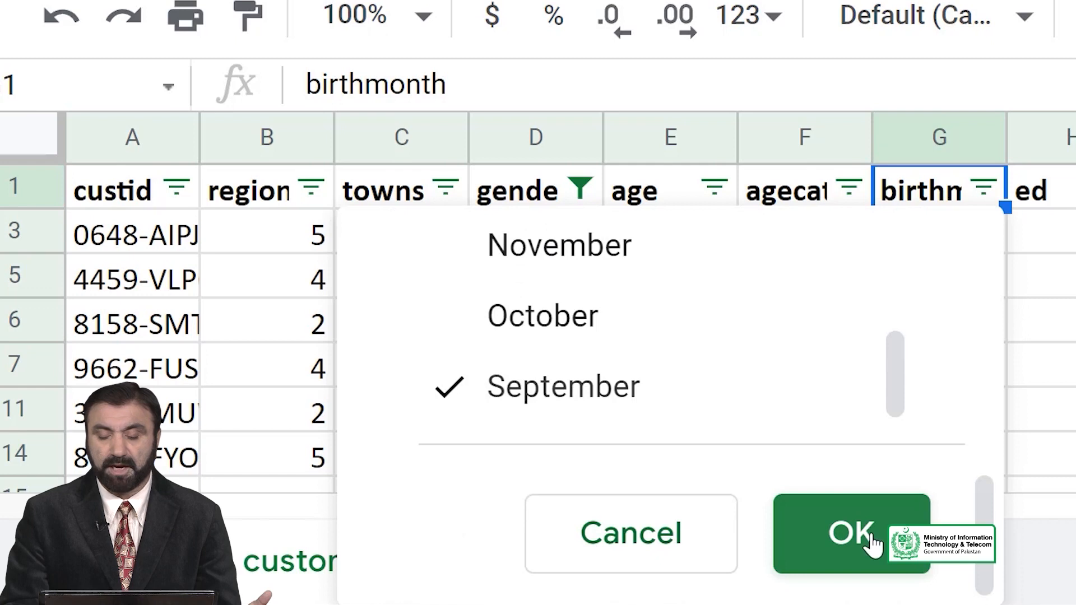
click(874, 542)
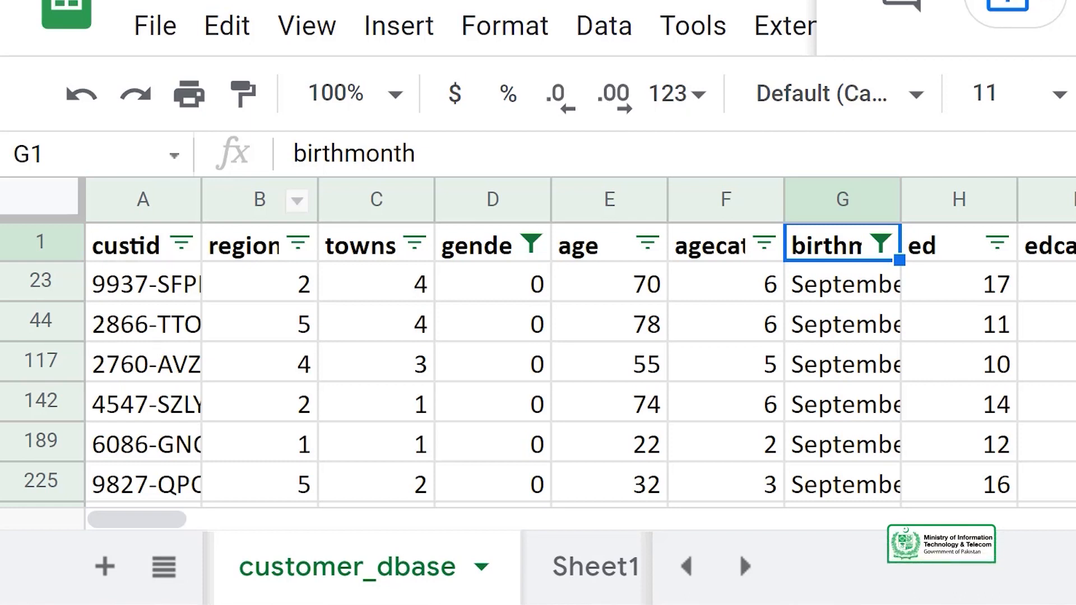
Remove the filter from the customer_dbase sheet.
click(605, 27)
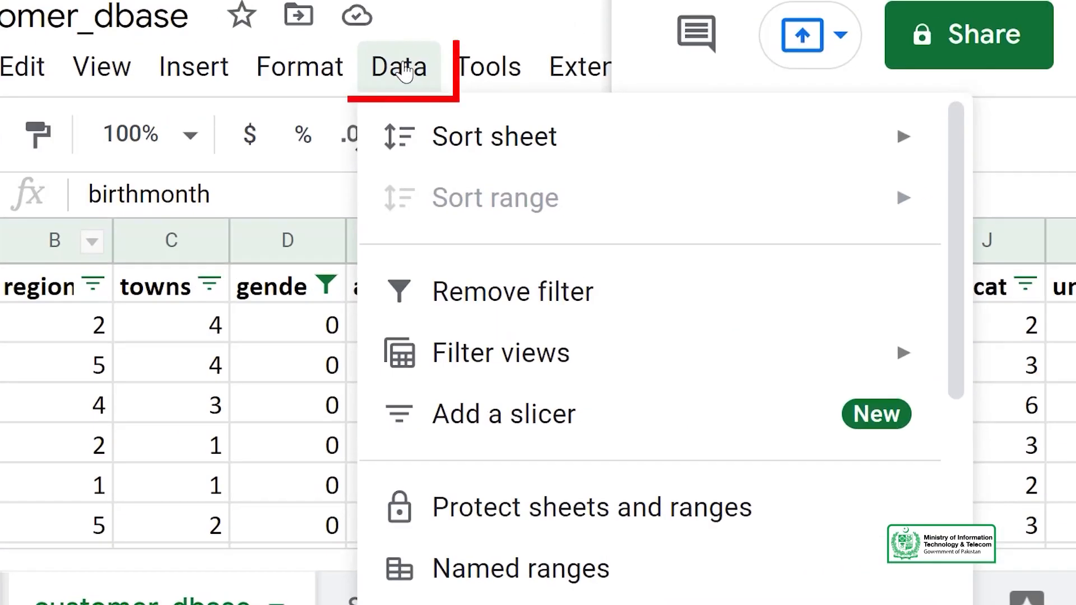
click(554, 306)
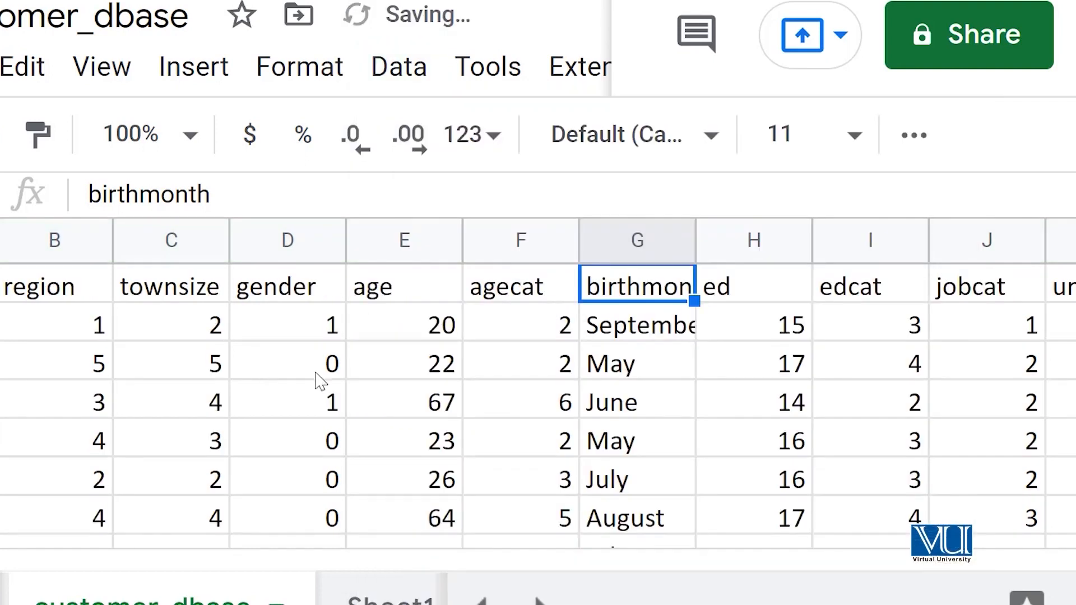